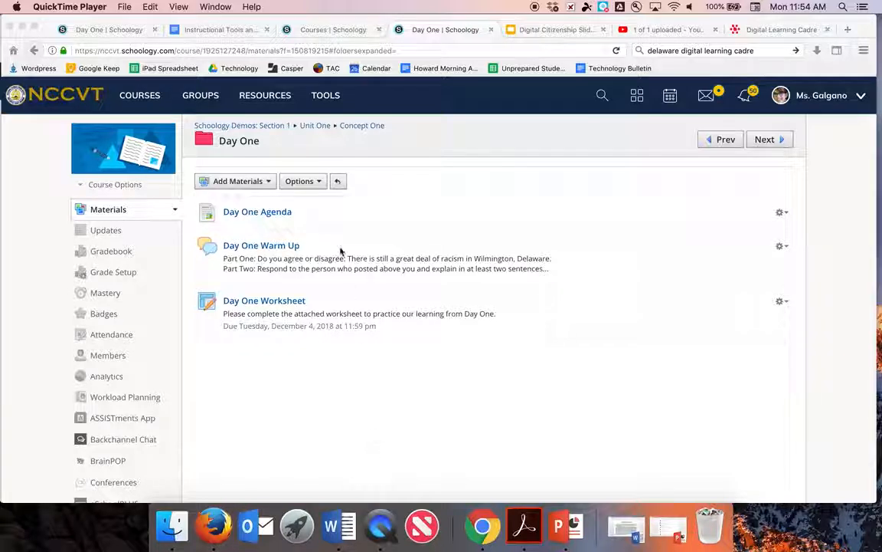
Step: Open the Add Materials list on the Day One folder page
{"action": "left_click", "coordinate": [251, 179]}
{"action": "left_click", "coordinate": [248, 182]}
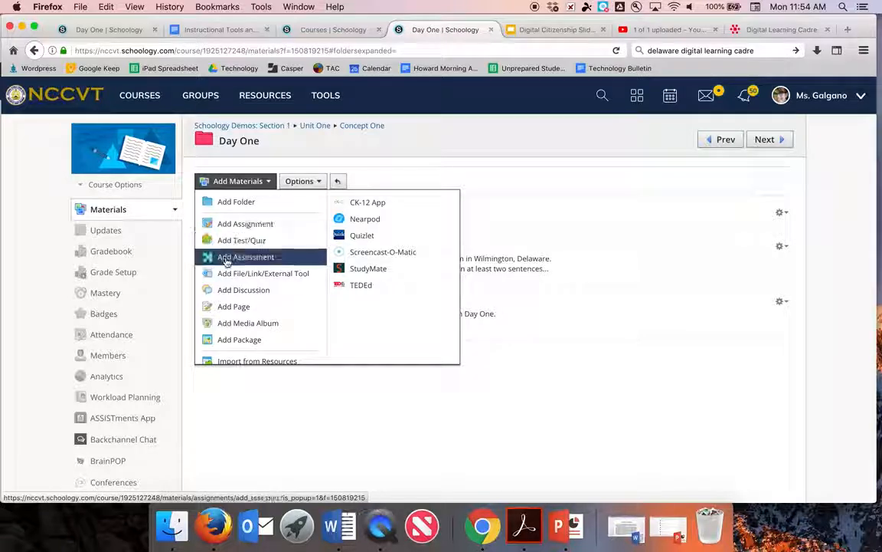
Step: Start a new assessment named 'Day One Check-In' and show its Category choices
{"action": "left_click", "coordinate": [226, 259]}
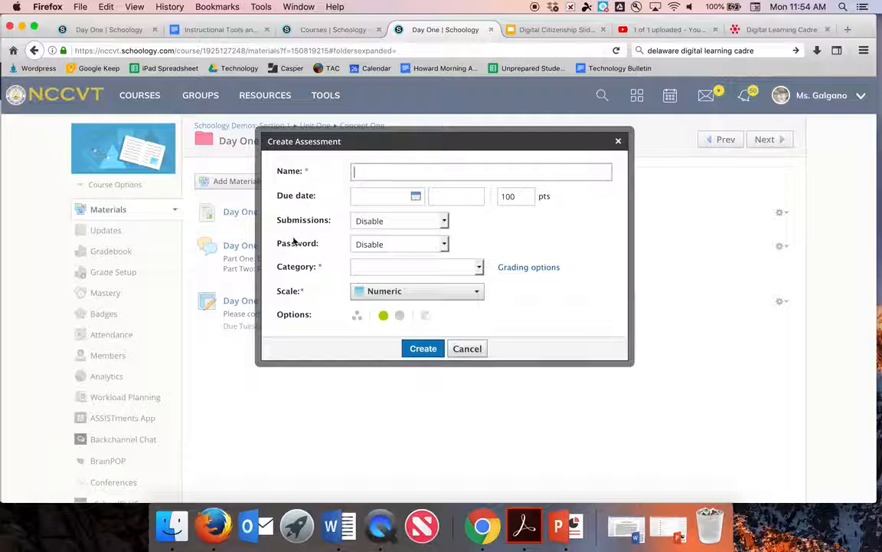
{"action": "left_click", "coordinate": [314, 174]}
{"action": "left_click_drag", "start_coordinate": [313, 173], "coordinate": [281, 171]}
{"action": "left_click_drag", "start_coordinate": [286, 276], "coordinate": [275, 292]}
{"action": "left_click", "coordinate": [366, 174]}
{"action": "type", "text": "Day One Check-In"}
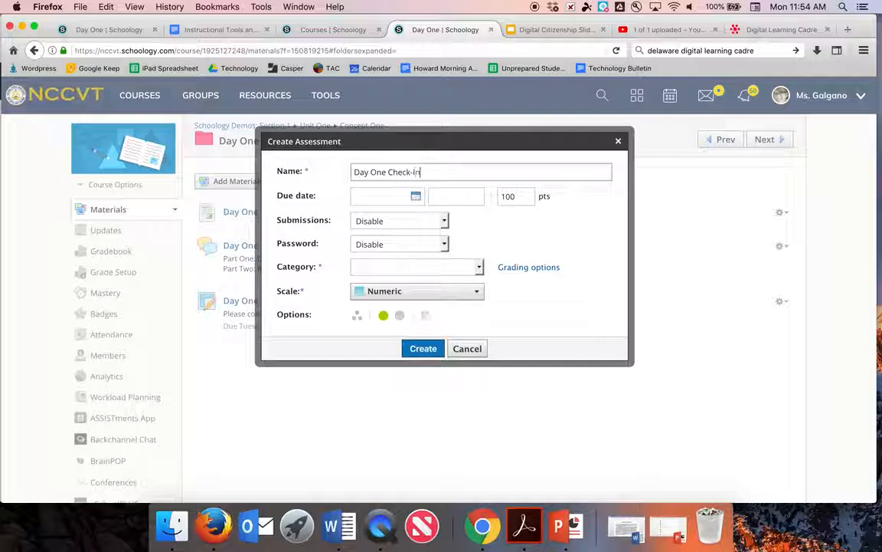
{"action": "left_click", "coordinate": [371, 267]}
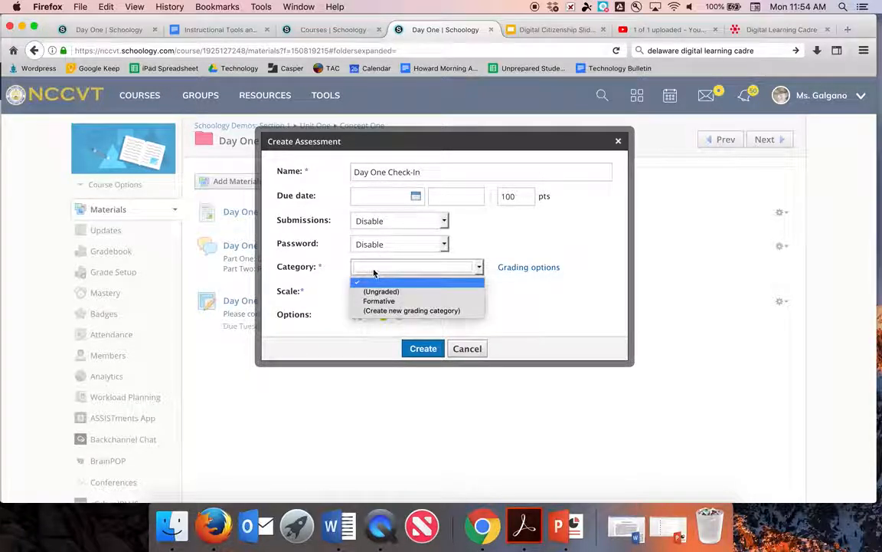
Step: Try a new 'Summative' grading category, discard it, and choose Formative instead
{"action": "left_click", "coordinate": [385, 310]}
{"action": "left_click", "coordinate": [376, 266]}
{"action": "type", "text": "Summative"}
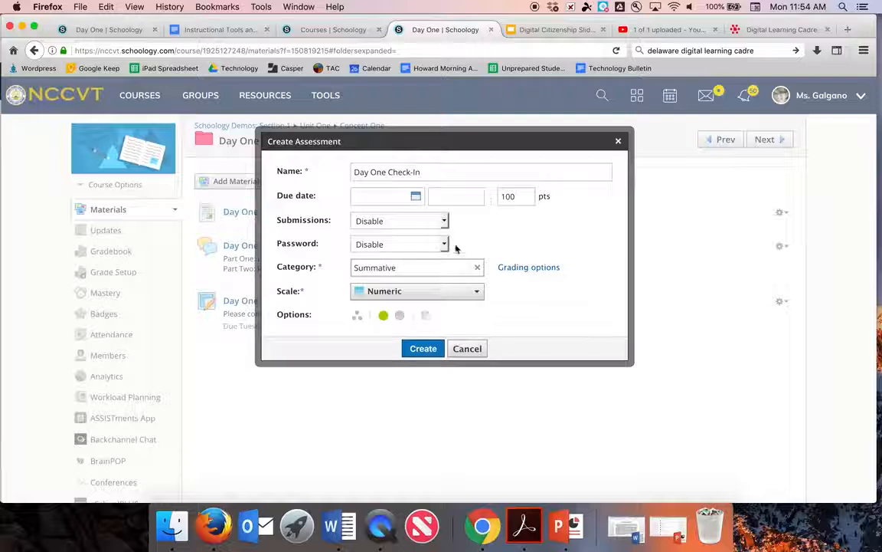
{"action": "left_click", "coordinate": [477, 267]}
{"action": "left_click", "coordinate": [426, 268]}
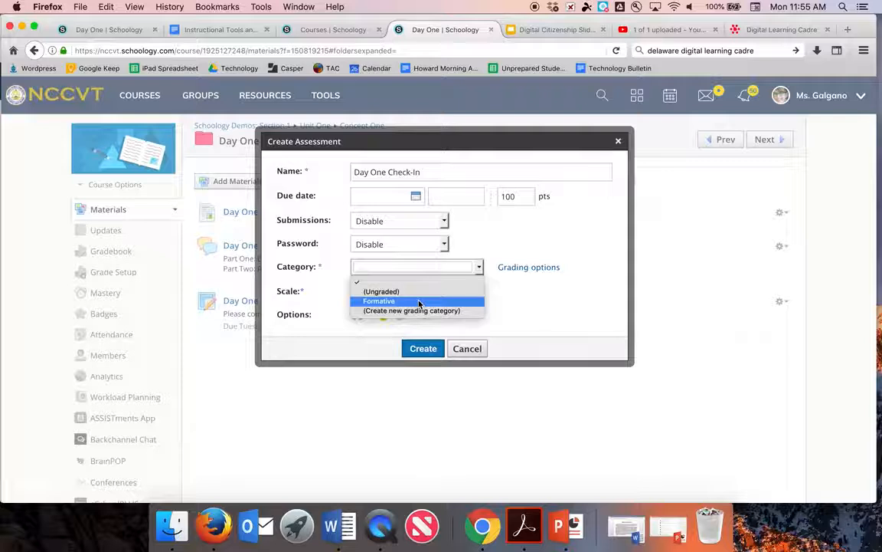
{"action": "left_click", "coordinate": [419, 302]}
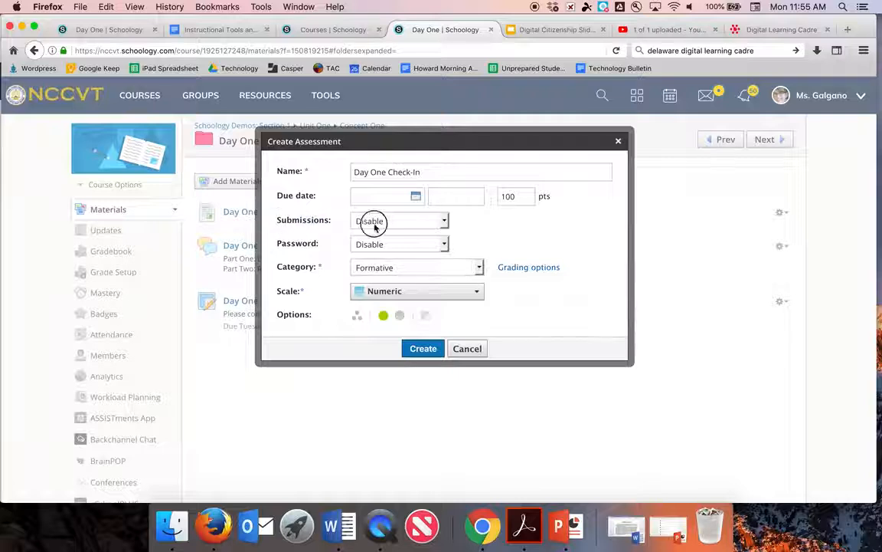
{"action": "left_click_drag", "start_coordinate": [331, 224], "coordinate": [278, 223]}
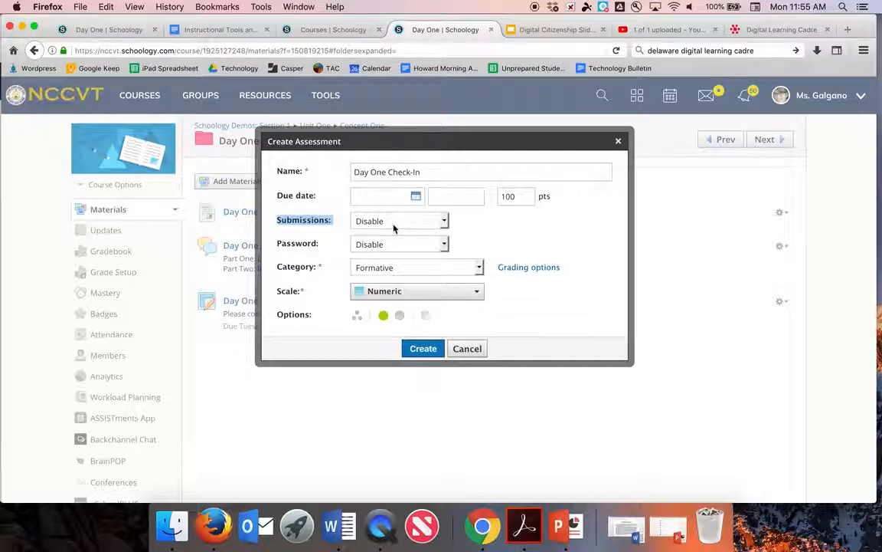
Step: Try a From date of 12/03/18, then set Submissions to plain Enable with no dates
{"action": "left_click", "coordinate": [394, 223]}
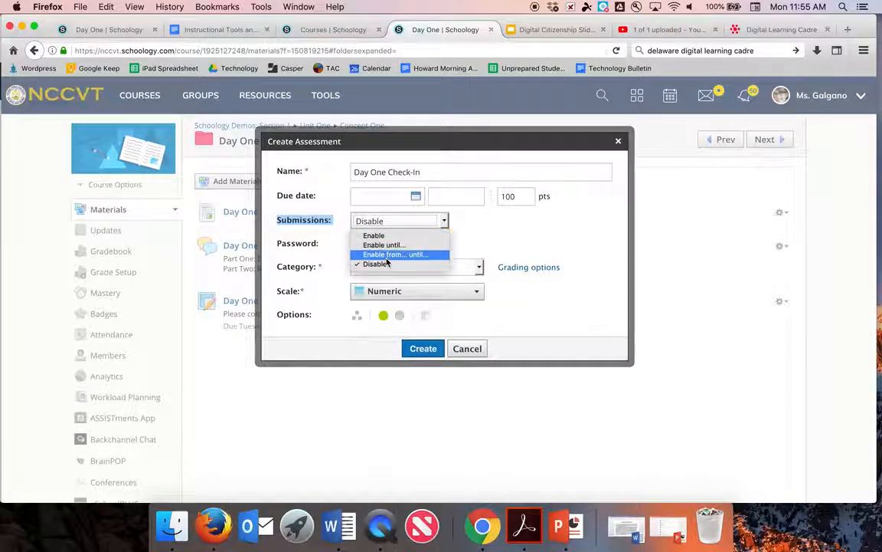
{"action": "left_click", "coordinate": [394, 255]}
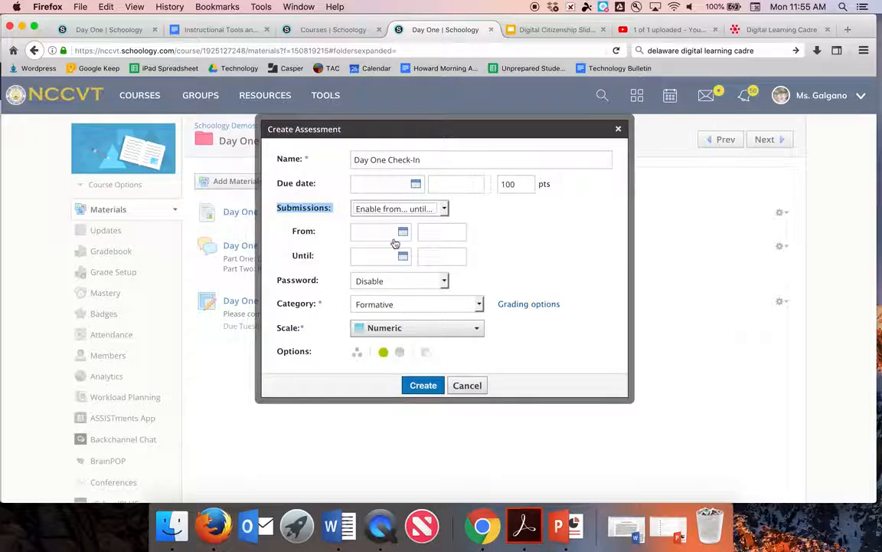
{"action": "left_click", "coordinate": [394, 232]}
{"action": "left_click", "coordinate": [391, 306]}
{"action": "left_click", "coordinate": [430, 232]}
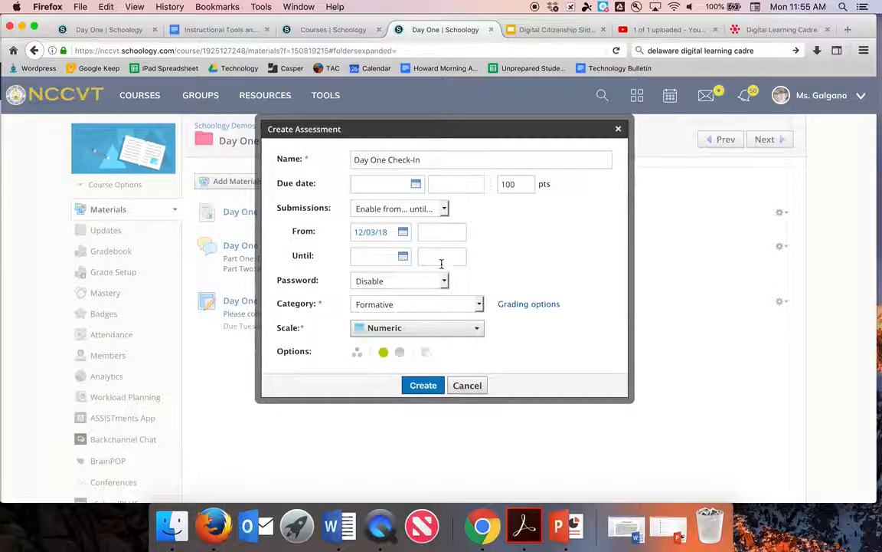
{"action": "left_click", "coordinate": [396, 209]}
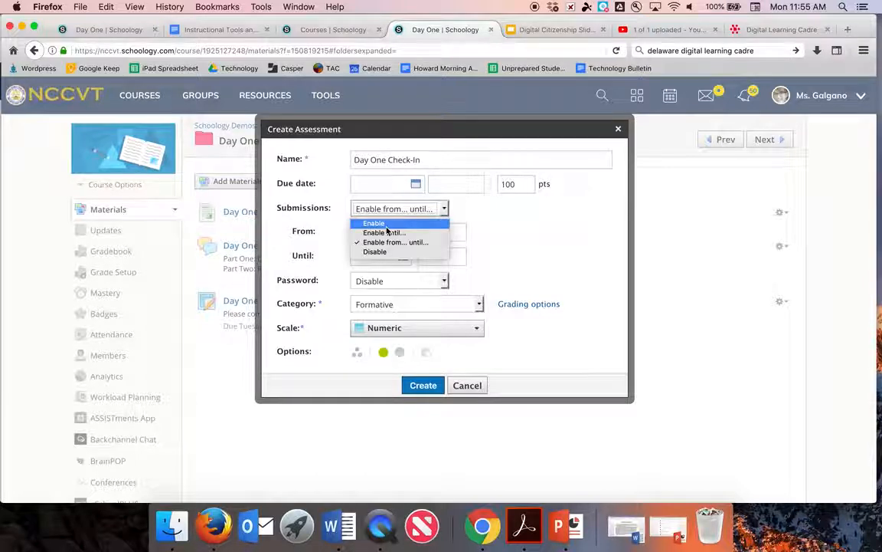
{"action": "left_click", "coordinate": [386, 226]}
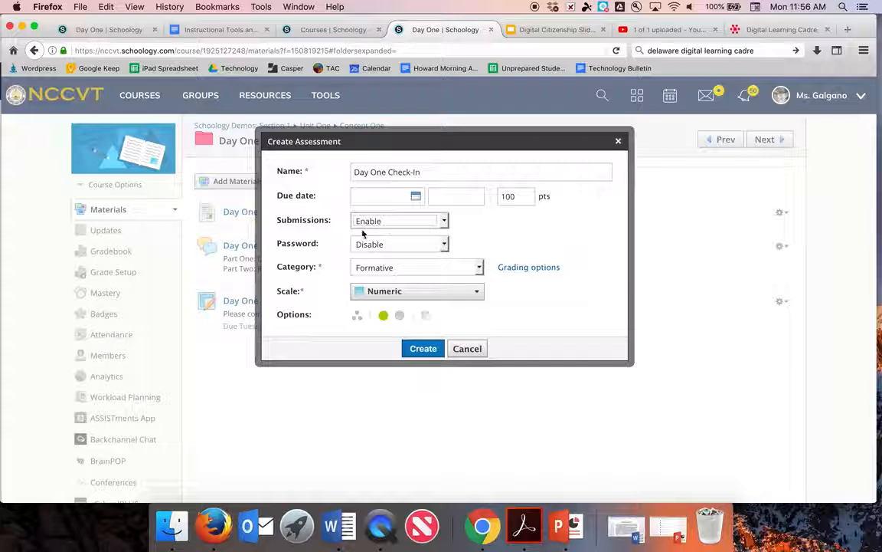
Step: Enter an assessment password, then set Password back to Disable and create the assessment
{"action": "left_click", "coordinate": [397, 247]}
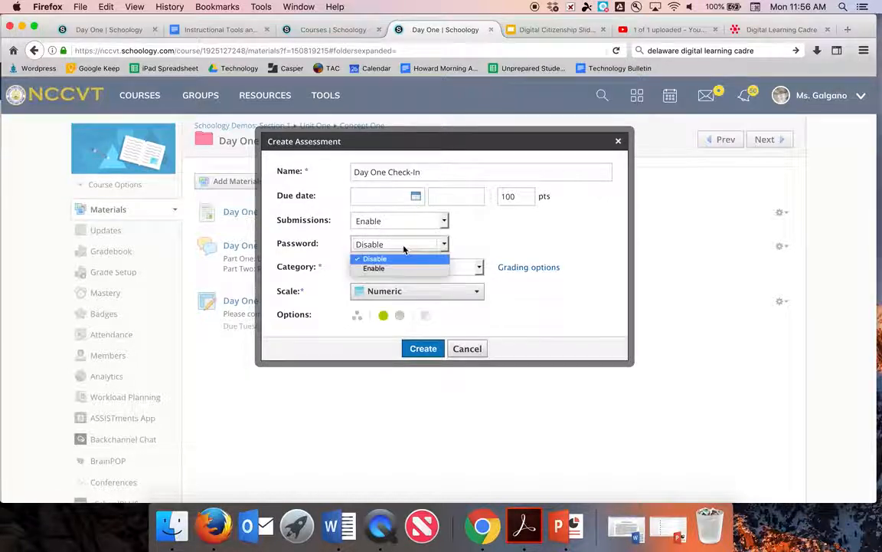
{"action": "left_click", "coordinate": [403, 271]}
{"action": "left_click", "coordinate": [378, 259]}
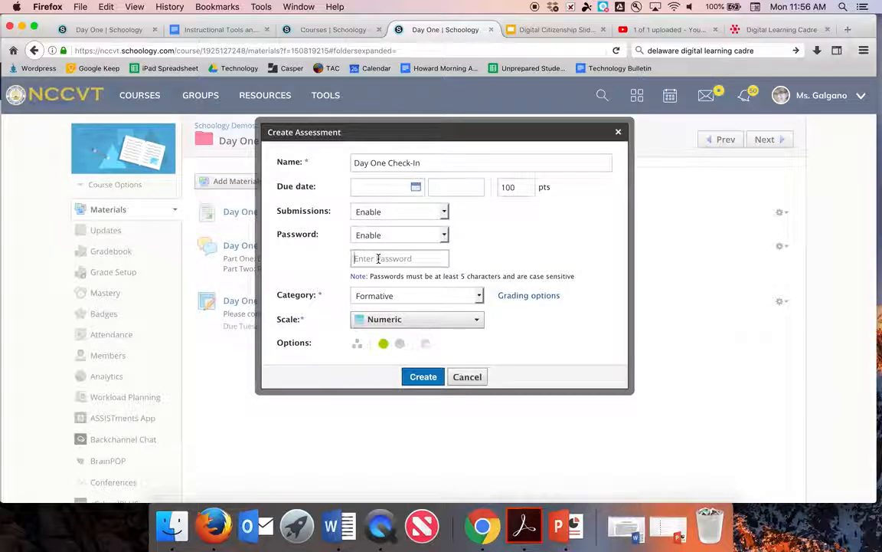
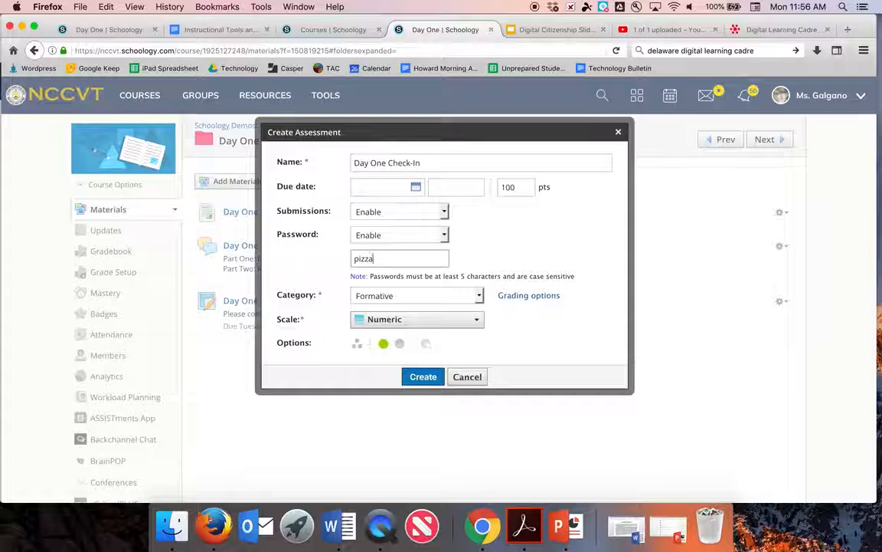
{"action": "left_click", "coordinate": [383, 235]}
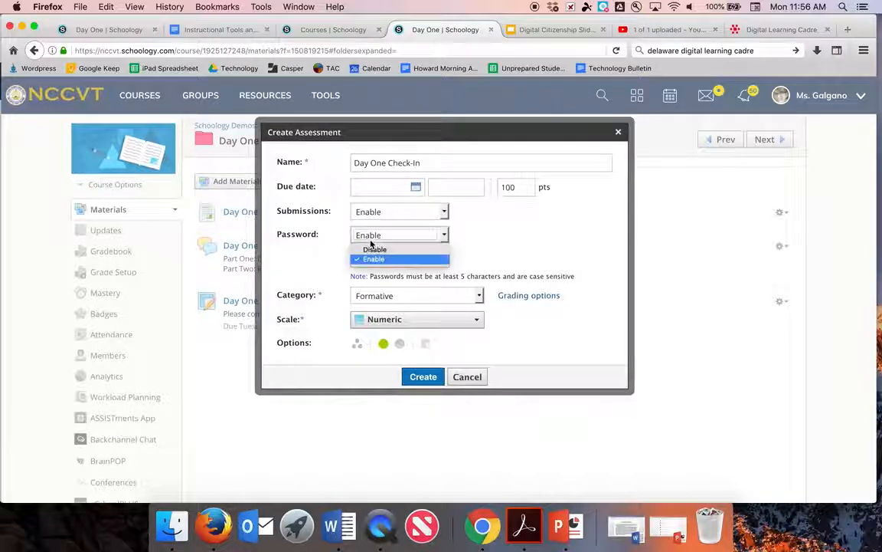
{"action": "left_click", "coordinate": [371, 250]}
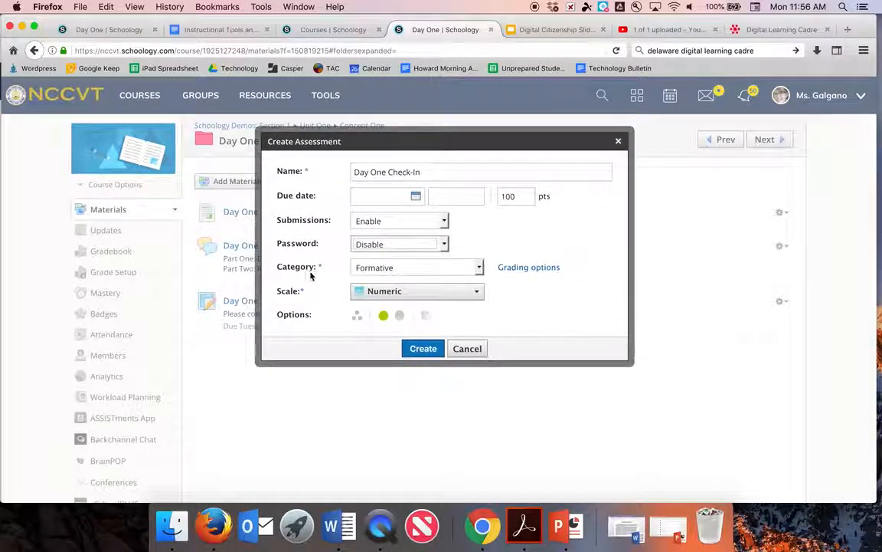
{"action": "left_click", "coordinate": [422, 348]}
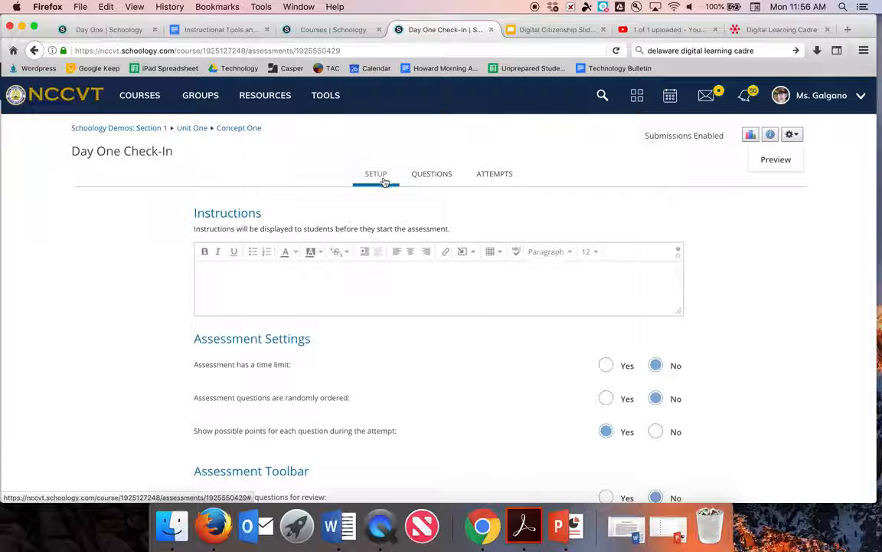
Step: Type instructions telling students to take the assessment, view results, and retake it to increase their score
{"action": "left_click", "coordinate": [350, 274]}
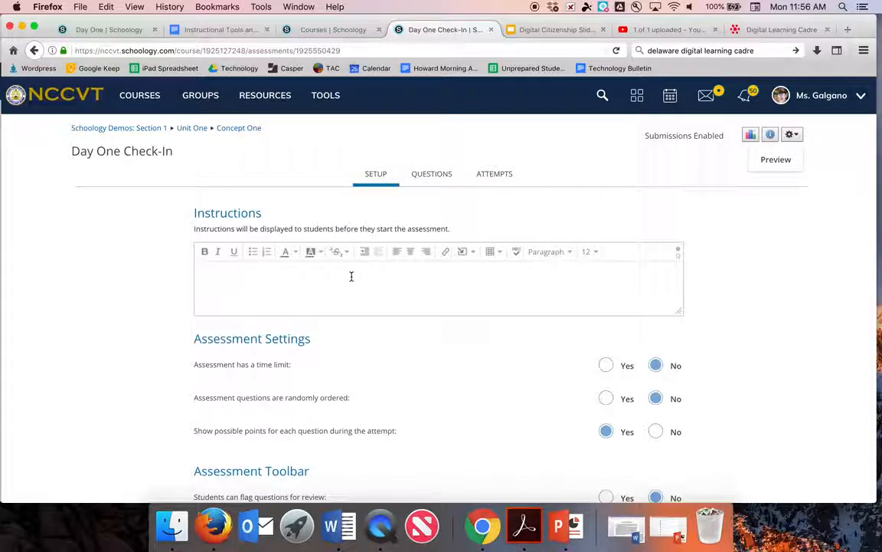
{"action": "type", "text": "Take the ase"}
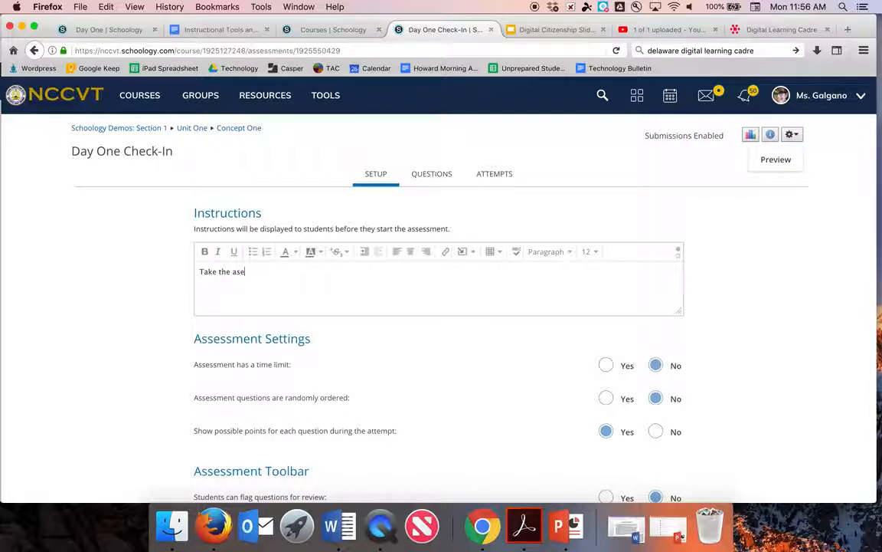
{"action": "type", "text": "sssment."}
{"action": "type", "text": " and then view your resu"}
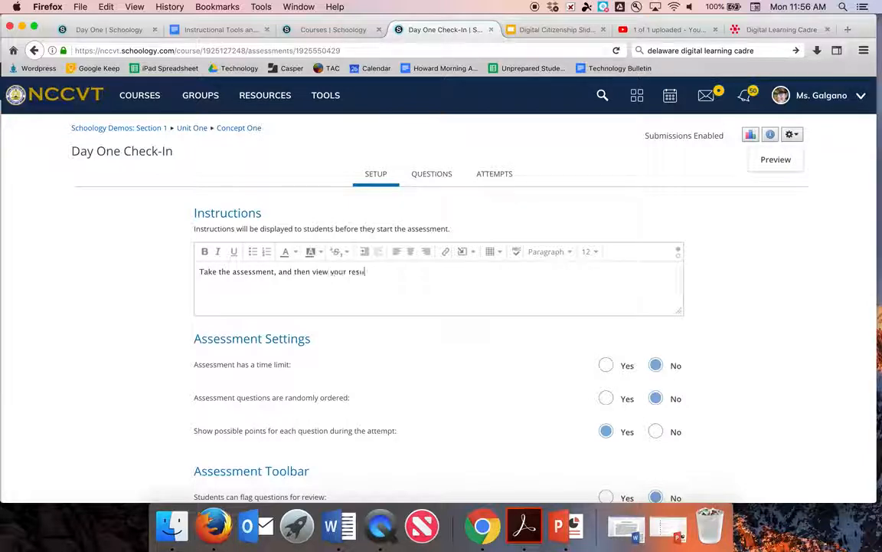
{"action": "type", "text": "lts. Take it again in or"}
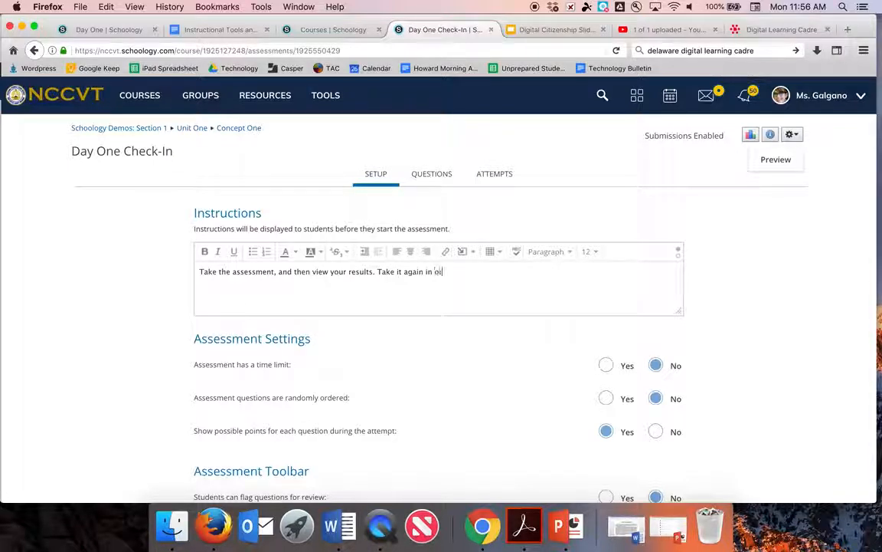
{"action": "type", "text": "der to try to incre"}
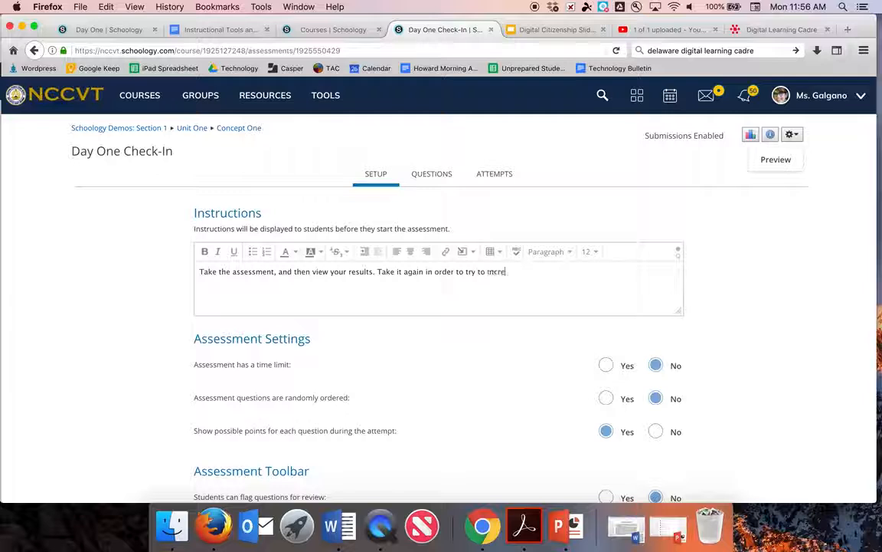
{"action": "type", "text": "ae your s"}
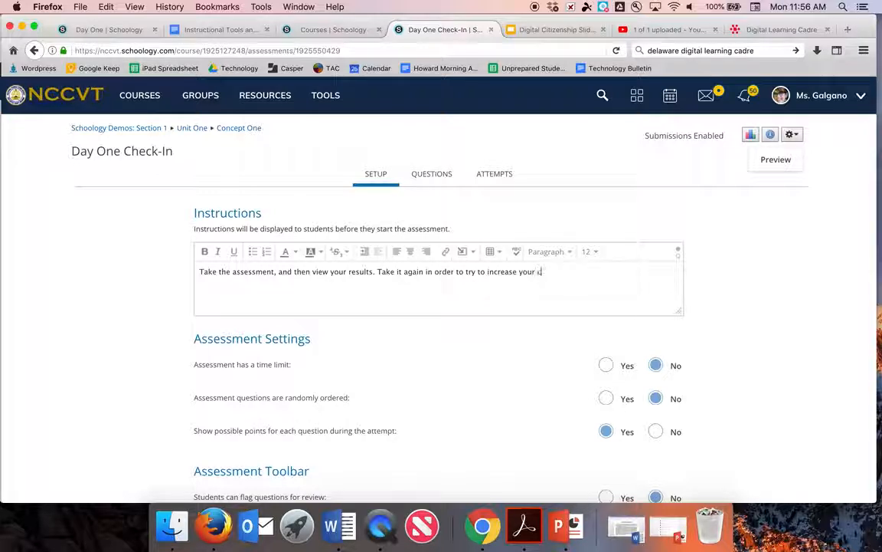
{"action": "type", "text": "core."}
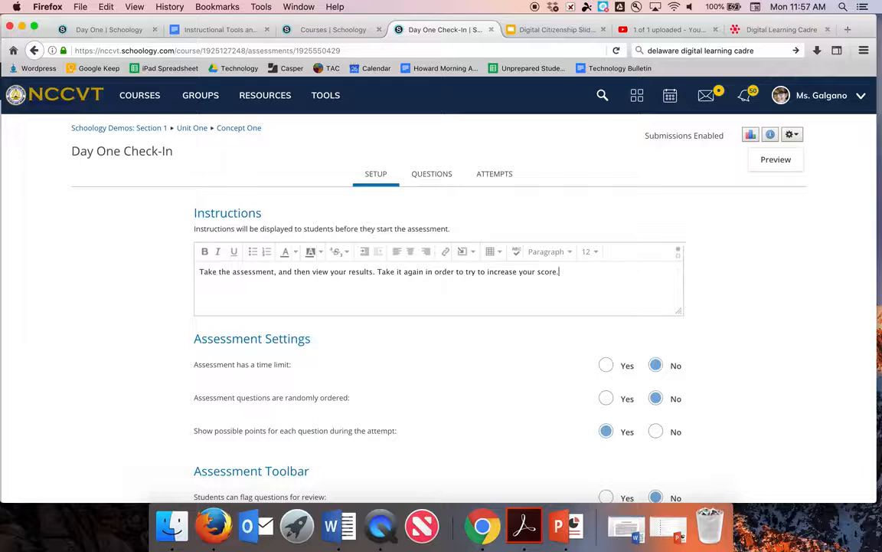
Step: Turn on a time limit, then set the time limit back to No
{"action": "scroll", "coordinate": [441, 307], "scroll_direction": "down", "scroll_amount": 2}
{"action": "scroll", "coordinate": [441, 307], "scroll_direction": "down", "scroll_amount": 10}
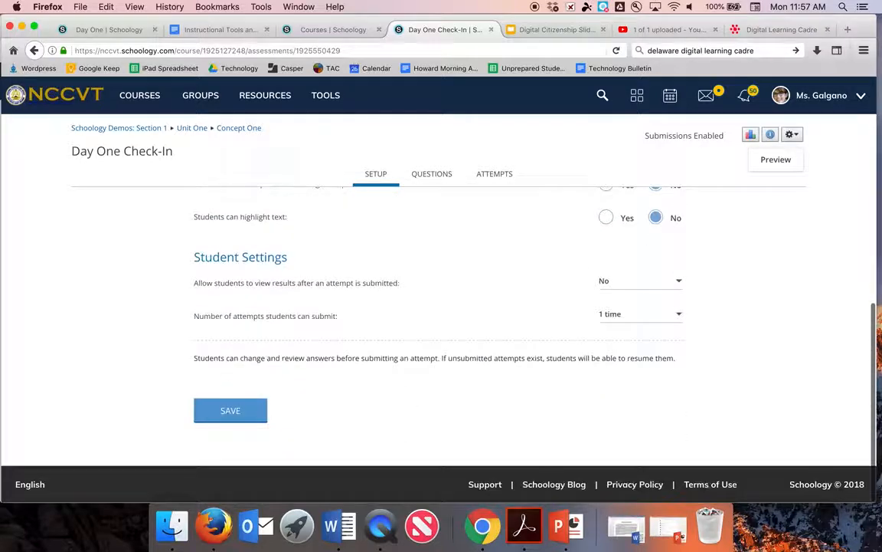
{"action": "scroll", "coordinate": [441, 307], "scroll_direction": "up", "scroll_amount": 10}
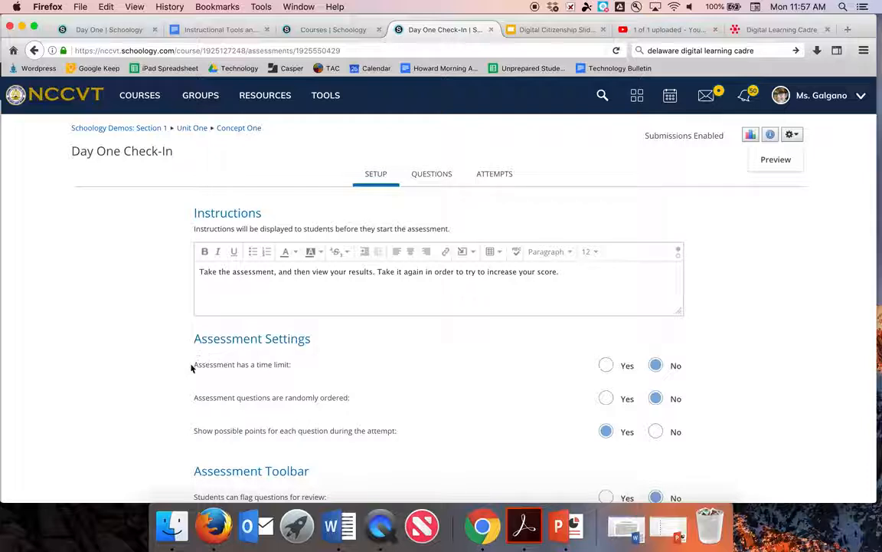
{"action": "left_click_drag", "start_coordinate": [191, 366], "coordinate": [294, 380]}
{"action": "left_click", "coordinate": [292, 367]}
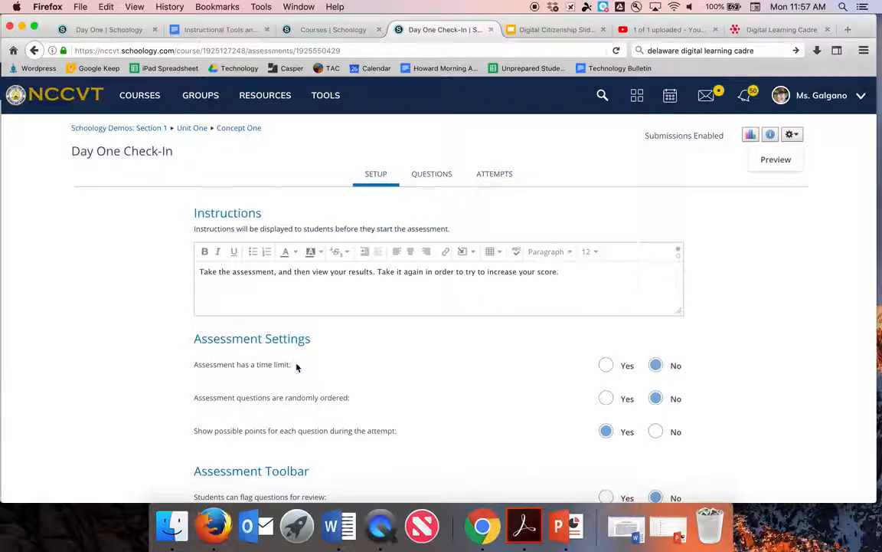
{"action": "left_click_drag", "start_coordinate": [192, 366], "coordinate": [287, 366]}
{"action": "left_click", "coordinate": [293, 366]}
{"action": "left_click", "coordinate": [606, 365]}
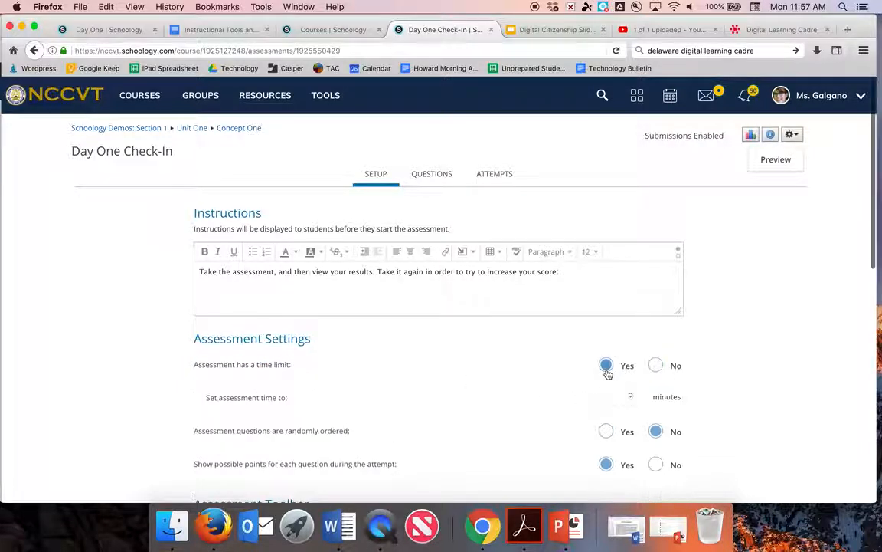
{"action": "left_click", "coordinate": [617, 396]}
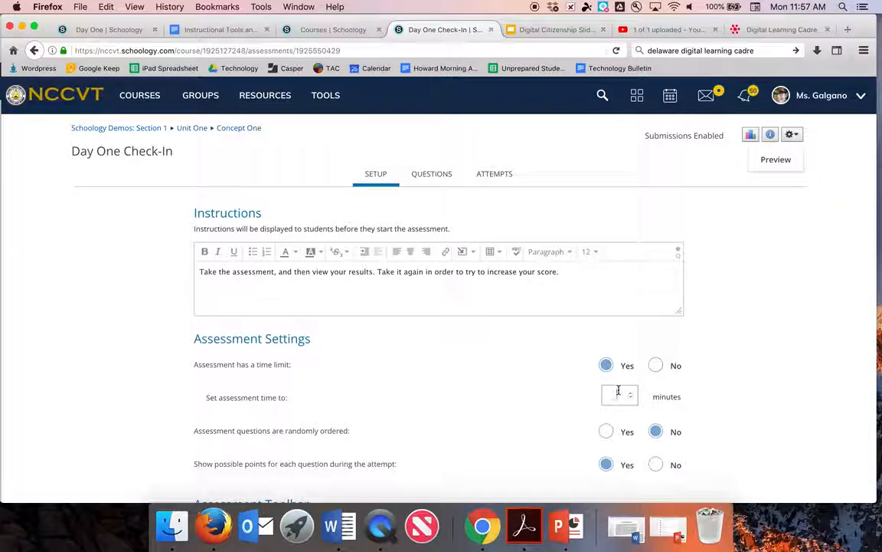
{"action": "left_click", "coordinate": [656, 366]}
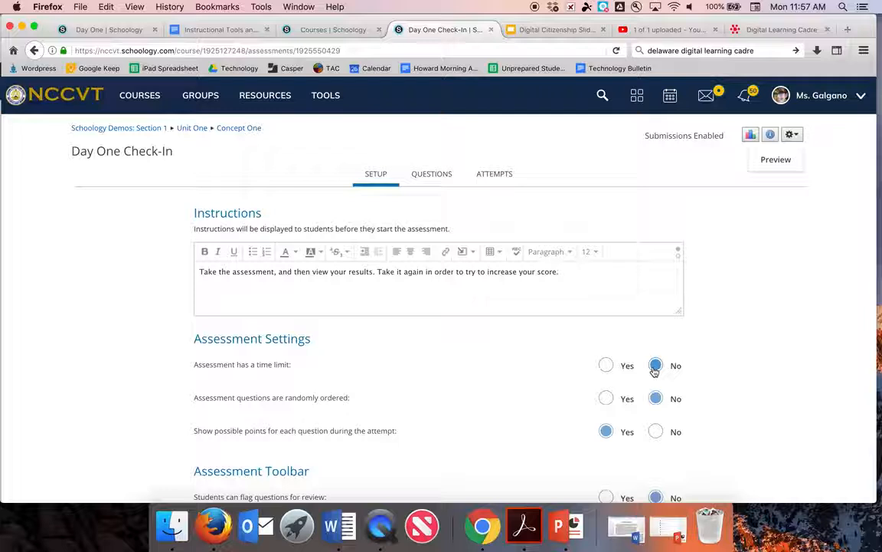
Step: Scroll down through the settings to the Assessment Toolbar options
{"action": "left_click_drag", "start_coordinate": [197, 405], "coordinate": [325, 398]}
{"action": "left_click", "coordinate": [325, 399]}
{"action": "left_click", "coordinate": [341, 399]}
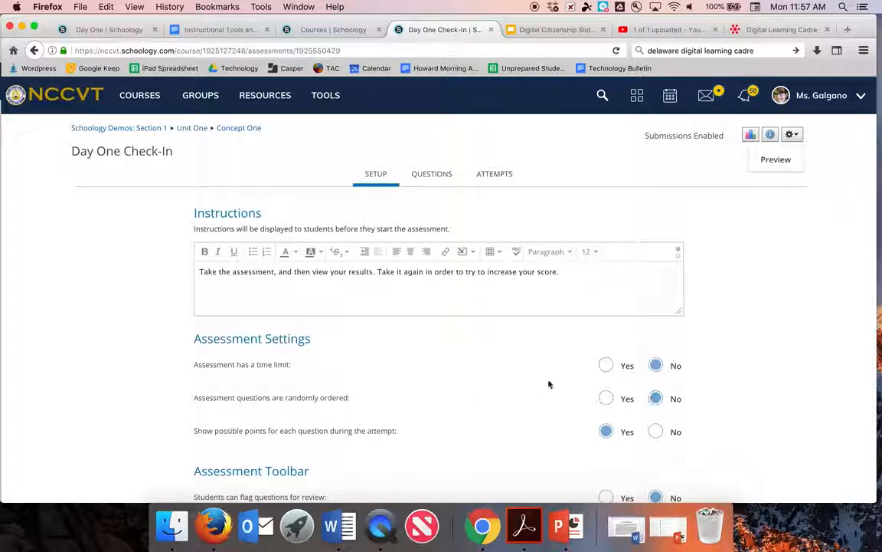
{"action": "scroll", "coordinate": [458, 419], "scroll_direction": "down", "scroll_amount": 3}
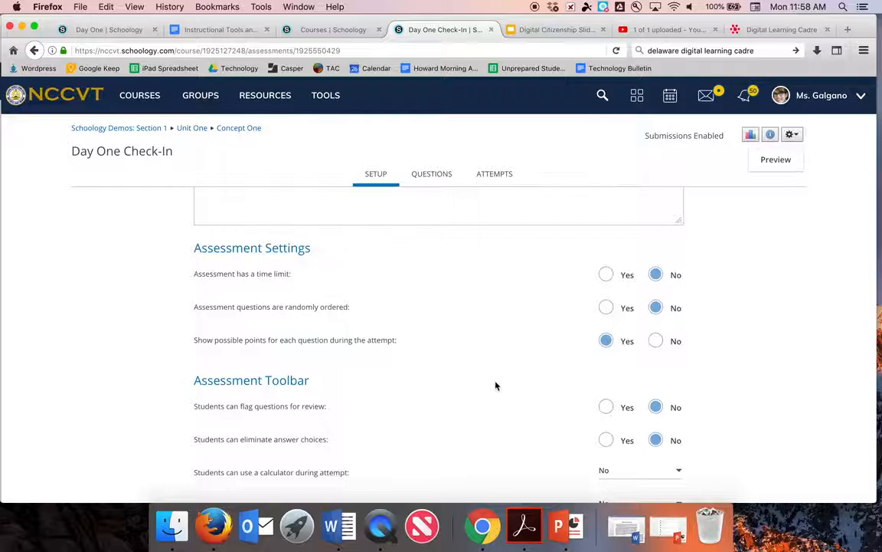
{"action": "scroll", "coordinate": [494, 383], "scroll_direction": "down", "scroll_amount": 5}
{"action": "left_click_drag", "start_coordinate": [198, 254], "coordinate": [330, 255]}
Step: Set Yes for flagging questions and eliminating answer choices
{"action": "left_click", "coordinate": [329, 255]}
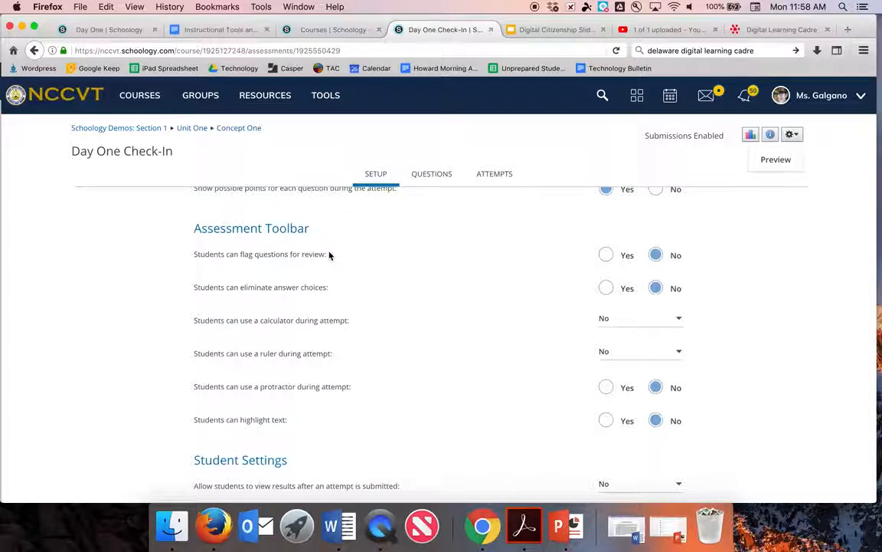
{"action": "left_click", "coordinate": [605, 255]}
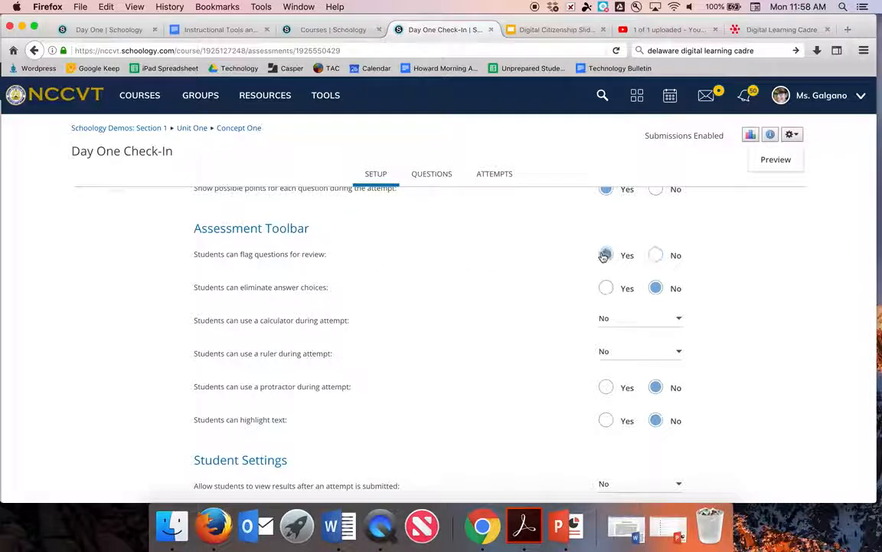
{"action": "triple_click", "coordinate": [231, 286]}
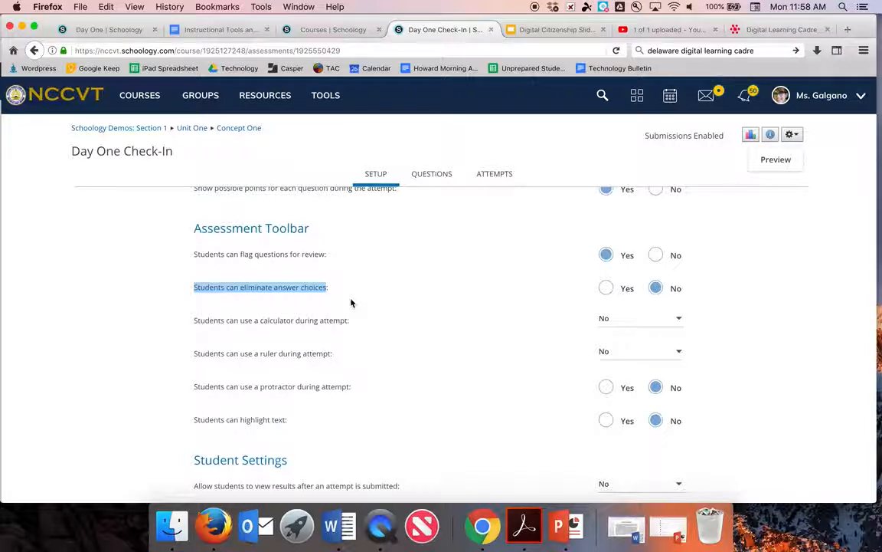
{"action": "left_click", "coordinate": [607, 289]}
{"action": "left_click", "coordinate": [490, 283]}
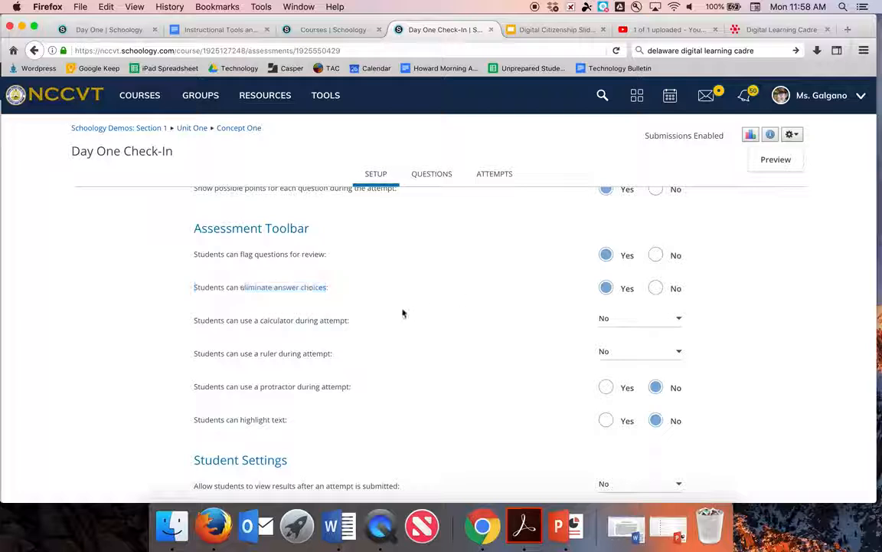
Step: Set Yes for letting students highlight text during the attempt
{"action": "left_click_drag", "start_coordinate": [200, 323], "coordinate": [296, 333]}
{"action": "left_click", "coordinate": [297, 332]}
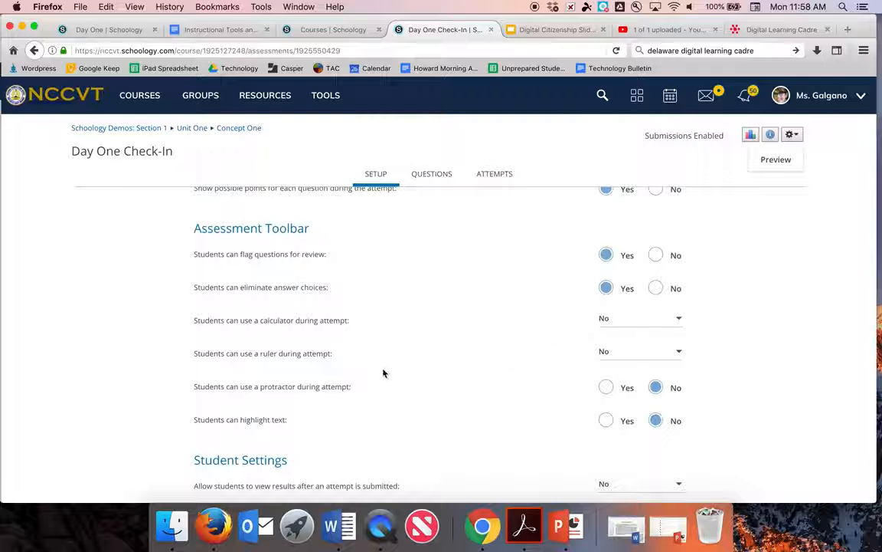
{"action": "scroll", "coordinate": [573, 363], "scroll_direction": "down", "scroll_amount": 2}
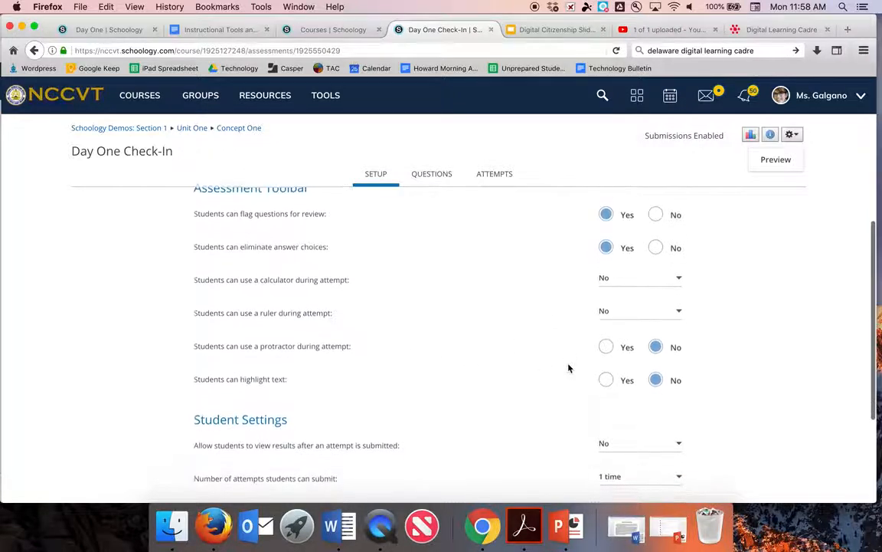
{"action": "scroll", "coordinate": [553, 372], "scroll_direction": "down", "scroll_amount": 3}
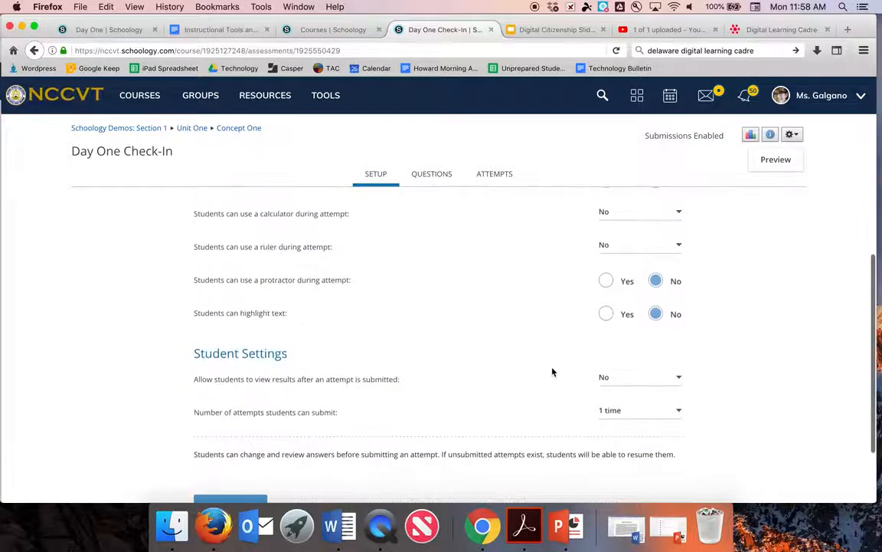
{"action": "left_click", "coordinate": [610, 316]}
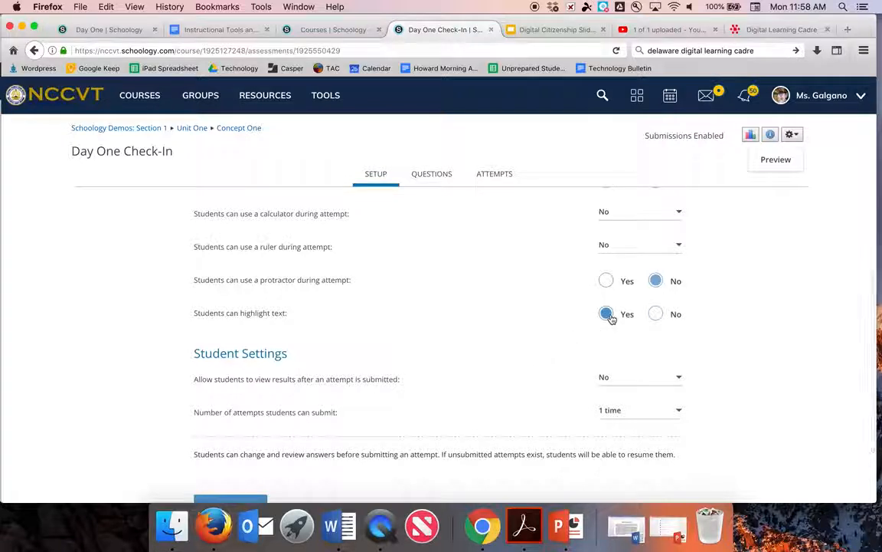
{"action": "scroll", "coordinate": [610, 318], "scroll_direction": "down", "scroll_amount": 2}
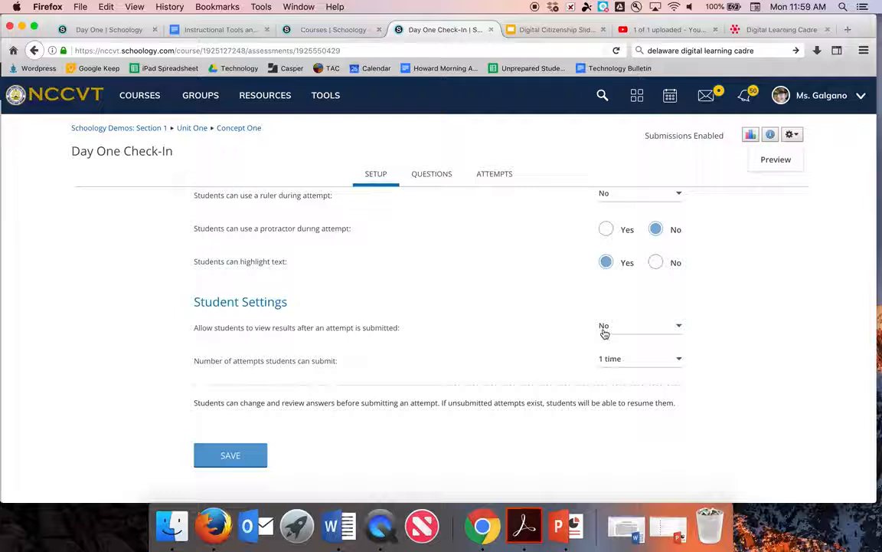
Step: Allow students to view their results after submitting
{"action": "scroll", "coordinate": [479, 289], "scroll_direction": "up", "scroll_amount": 10}
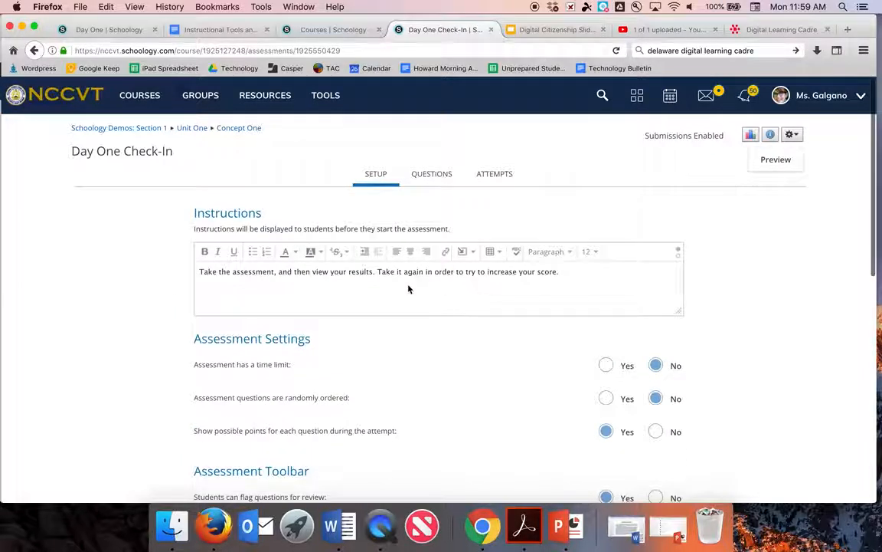
{"action": "left_click_drag", "start_coordinate": [309, 273], "coordinate": [376, 273]}
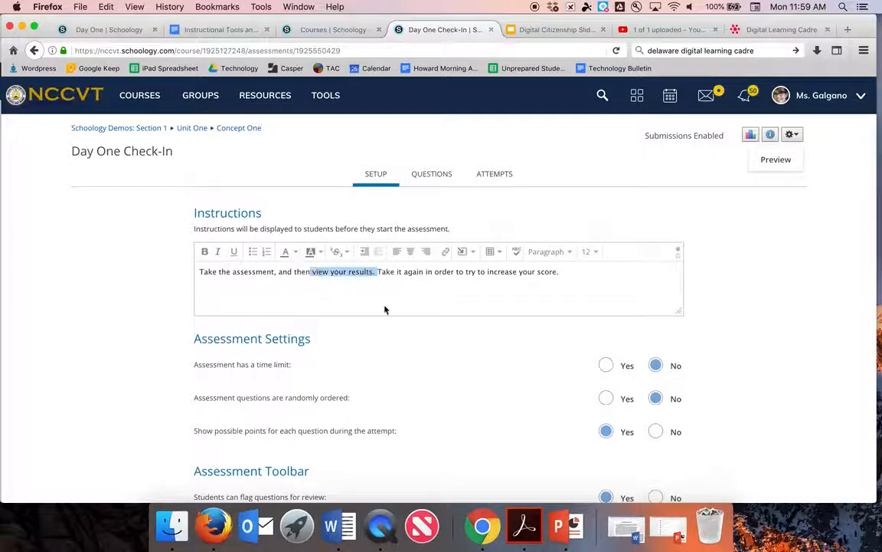
{"action": "scroll", "coordinate": [385, 310], "scroll_direction": "down", "scroll_amount": 10}
{"action": "left_click", "coordinate": [608, 283]}
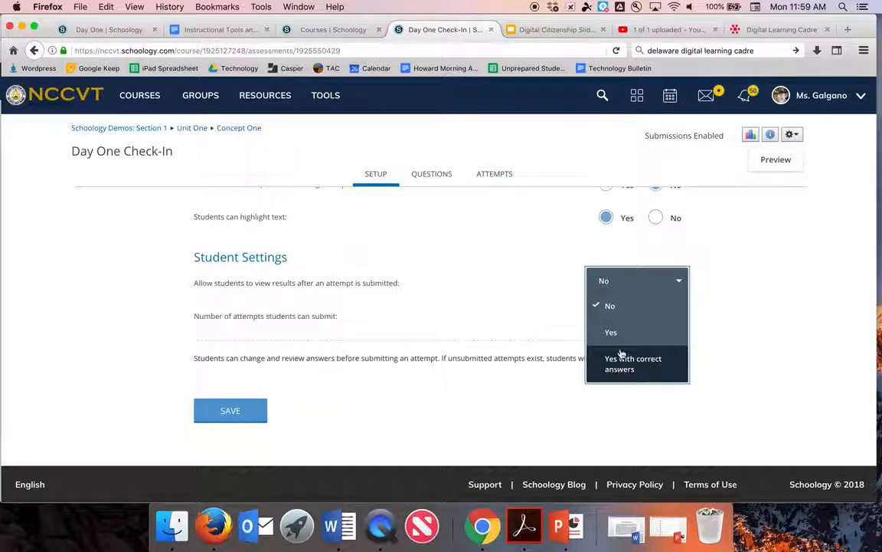
{"action": "left_click", "coordinate": [612, 336]}
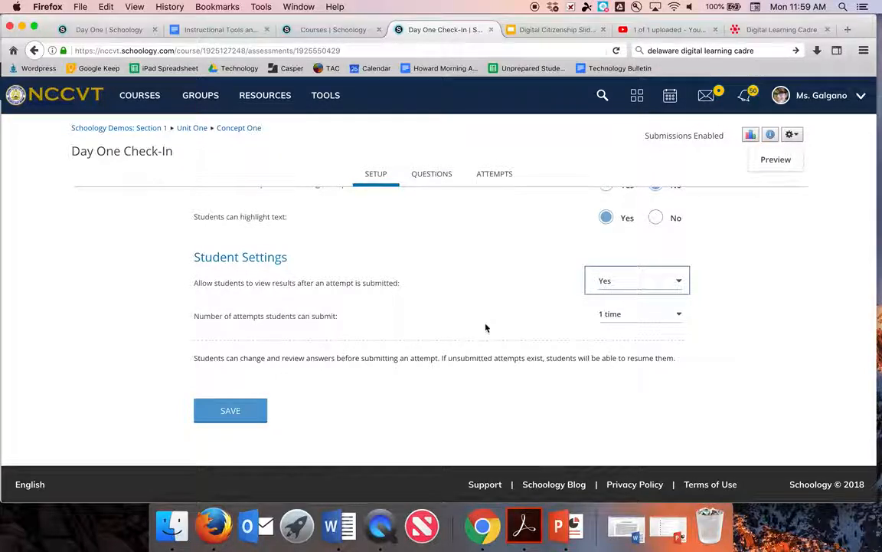
Step: Place the cursor in the instructions, then show the number-of-attempts choices
{"action": "left_click_drag", "start_coordinate": [193, 315], "coordinate": [339, 314]}
{"action": "left_click", "coordinate": [575, 321]}
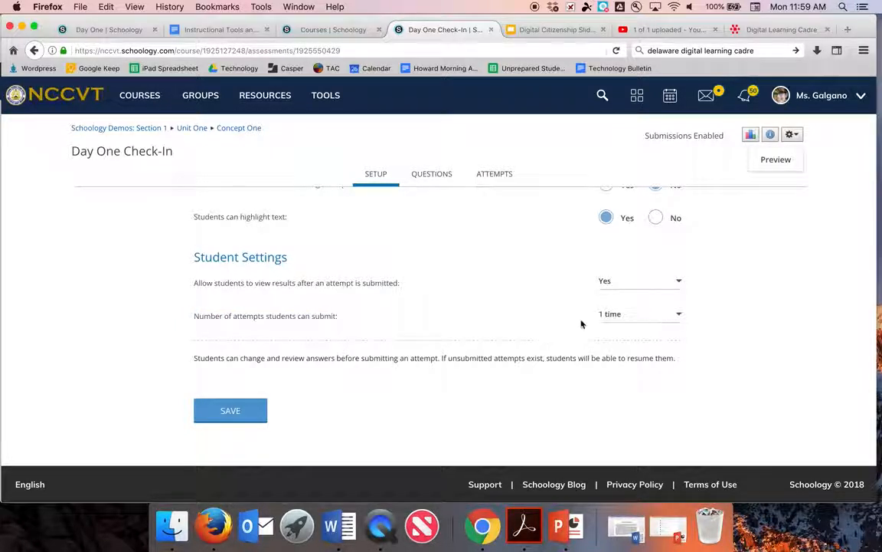
{"action": "scroll", "coordinate": [555, 320], "scroll_direction": "up", "scroll_amount": 10}
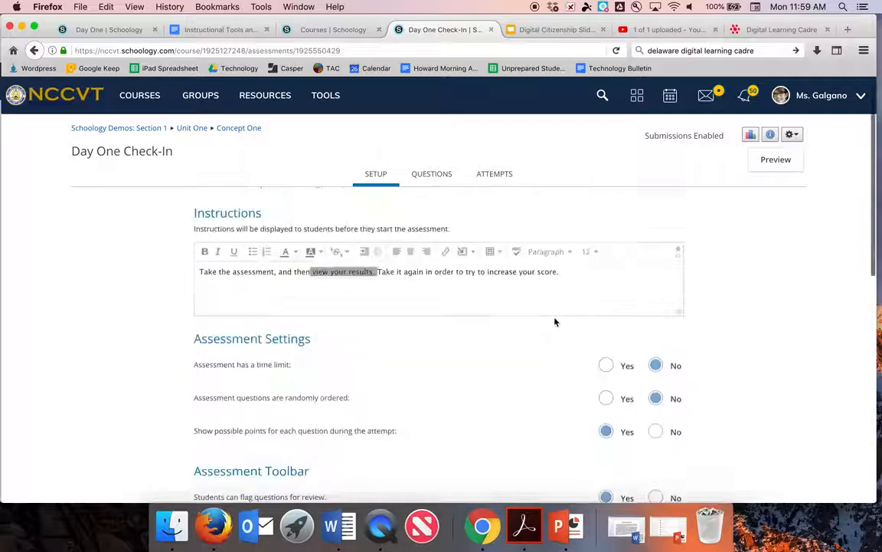
{"action": "left_click", "coordinate": [504, 291]}
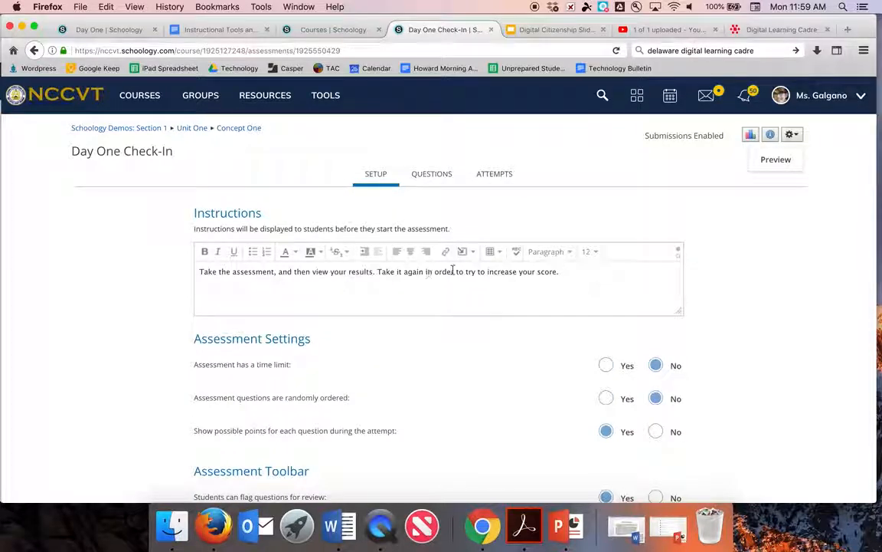
{"action": "left_click", "coordinate": [475, 271]}
{"action": "scroll", "coordinate": [475, 289], "scroll_direction": "down", "scroll_amount": 10}
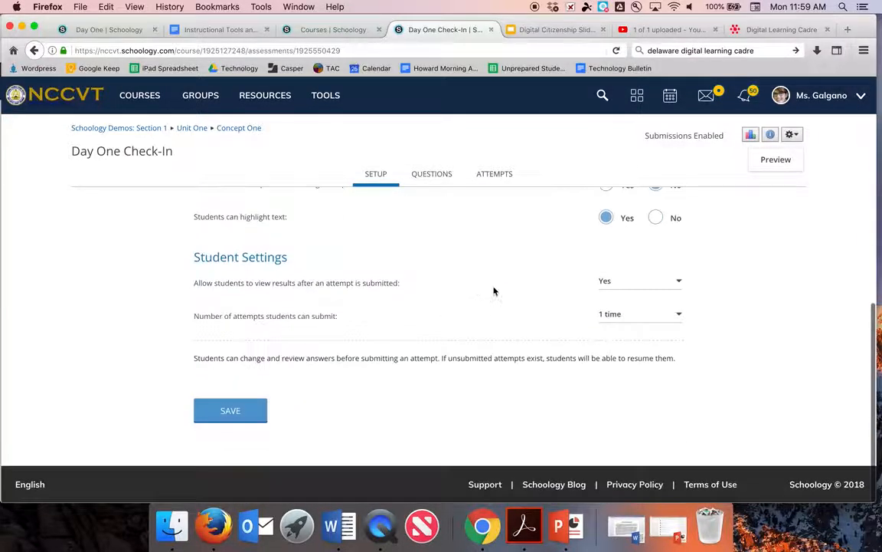
{"action": "left_click", "coordinate": [609, 315]}
Step: Set attempts to 2 times, save the settings, and switch to the questions list
{"action": "scroll", "coordinate": [613, 364], "scroll_direction": "down", "scroll_amount": 10}
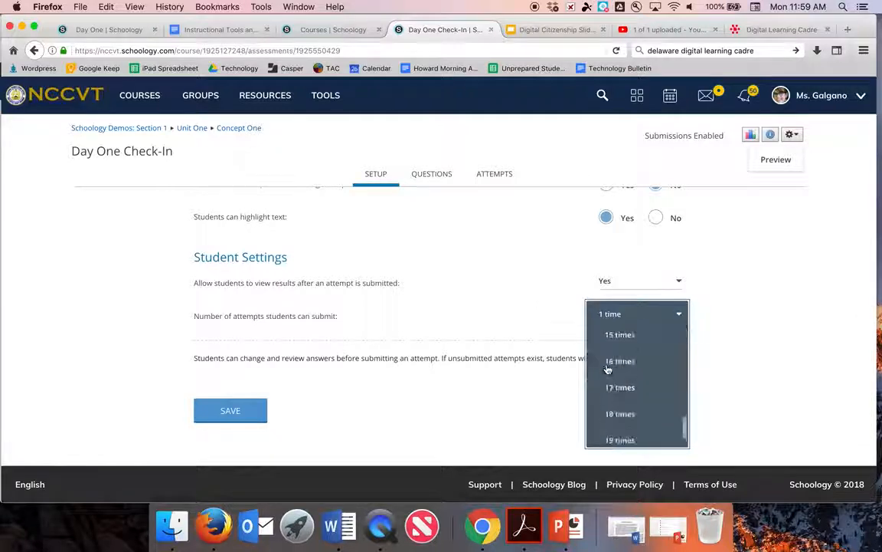
{"action": "scroll", "coordinate": [611, 442], "scroll_direction": "up", "scroll_amount": 15}
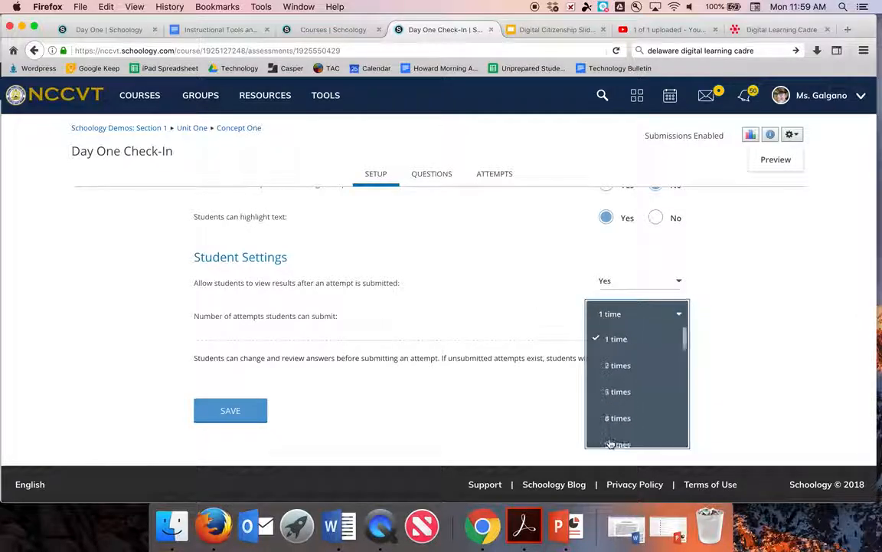
{"action": "scroll", "coordinate": [607, 429], "scroll_direction": "down", "scroll_amount": 10}
{"action": "scroll", "coordinate": [609, 443], "scroll_direction": "up", "scroll_amount": 12}
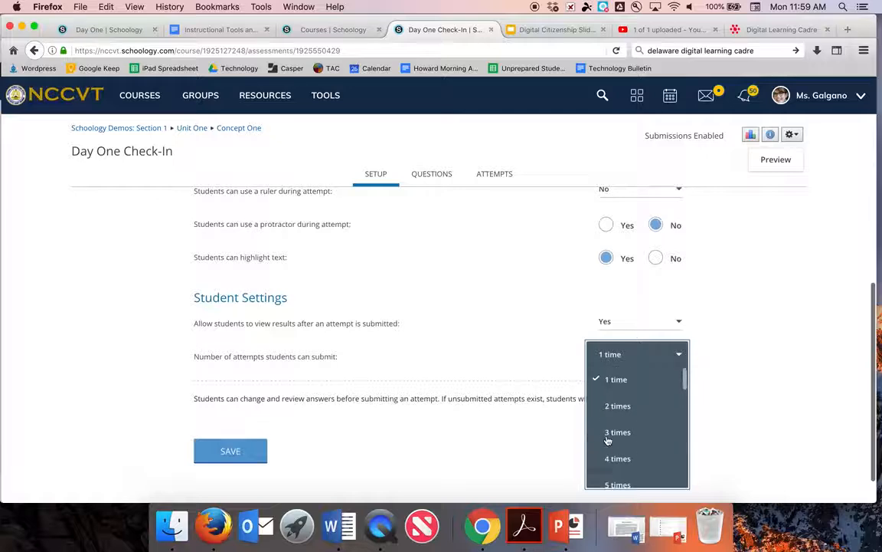
{"action": "scroll", "coordinate": [492, 448], "scroll_direction": "down", "scroll_amount": 8}
{"action": "scroll", "coordinate": [491, 447], "scroll_direction": "down", "scroll_amount": 3}
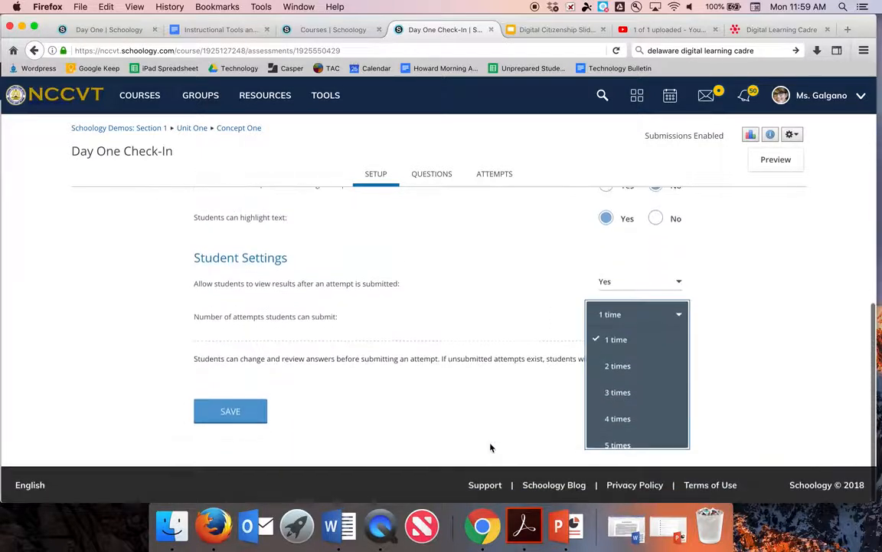
{"action": "left_click", "coordinate": [615, 365]}
{"action": "left_click", "coordinate": [246, 442]}
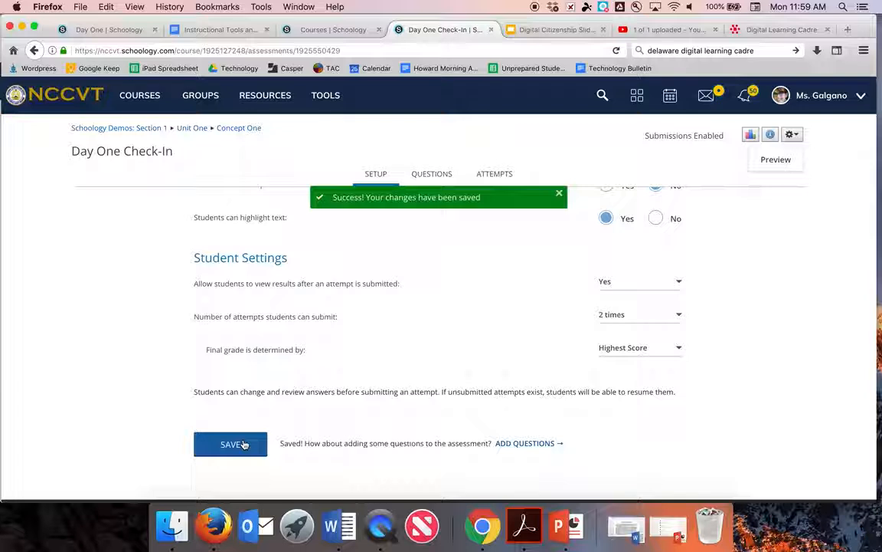
{"action": "left_click", "coordinate": [427, 179]}
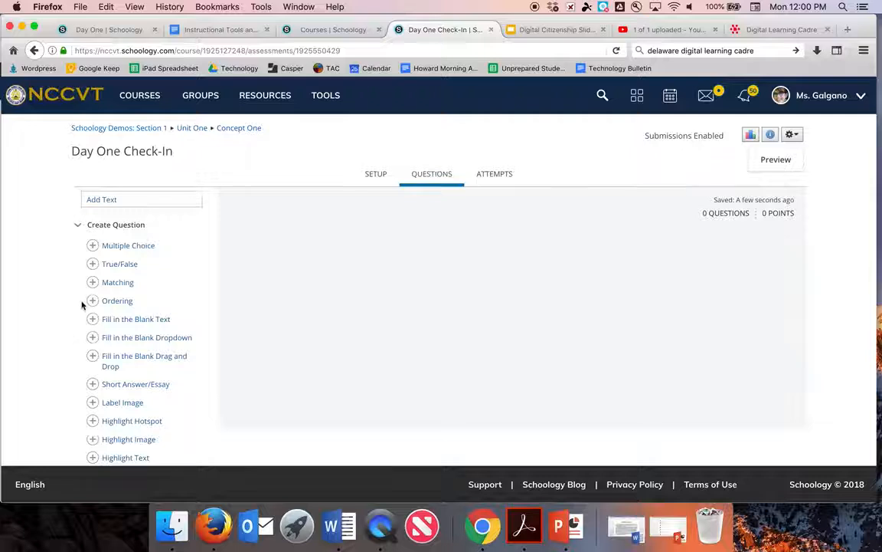
Step: From the Questions tab of Day One Check-In, create a new Multiple Choice question
{"action": "scroll", "coordinate": [83, 304], "scroll_direction": "down", "scroll_amount": 2}
{"action": "scroll", "coordinate": [84, 306], "scroll_direction": "up", "scroll_amount": 2}
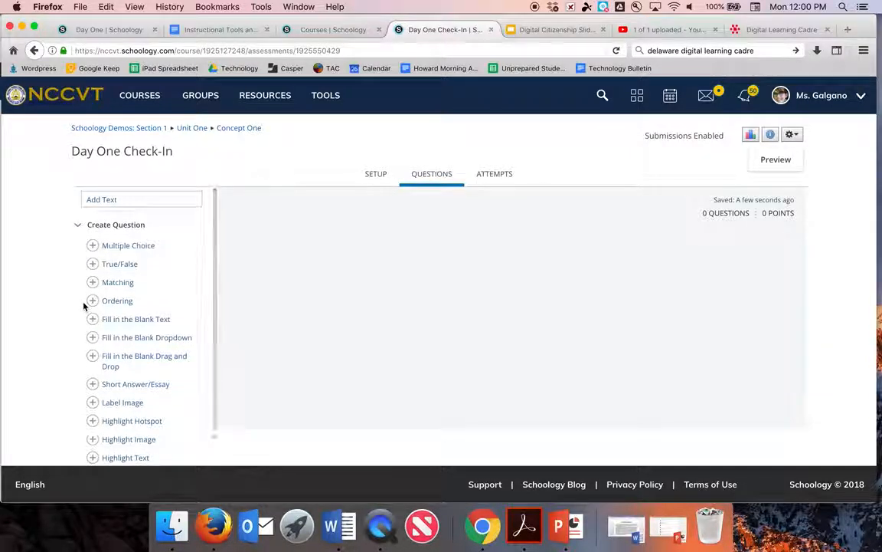
{"action": "left_click", "coordinate": [105, 247]}
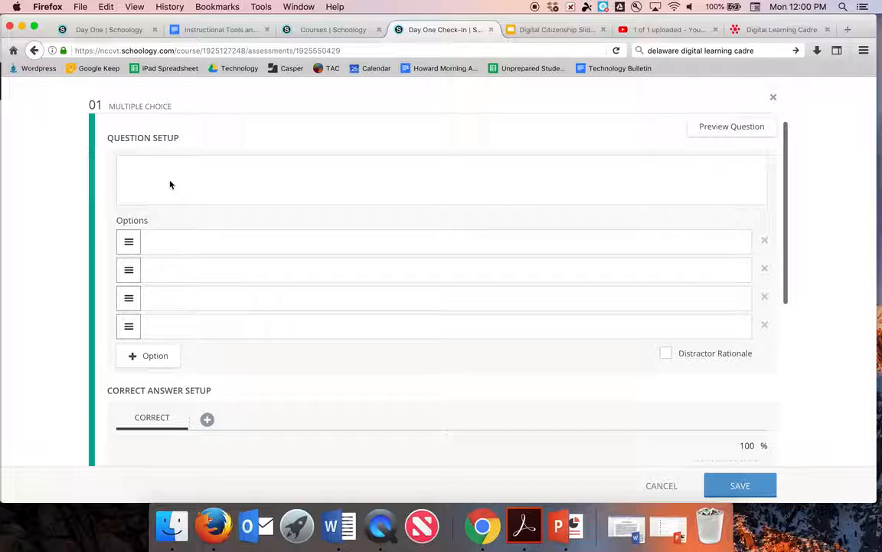
Step: Enter the question 'What color is the sky?' with options Blue, Green and Purple
{"action": "left_click", "coordinate": [153, 166]}
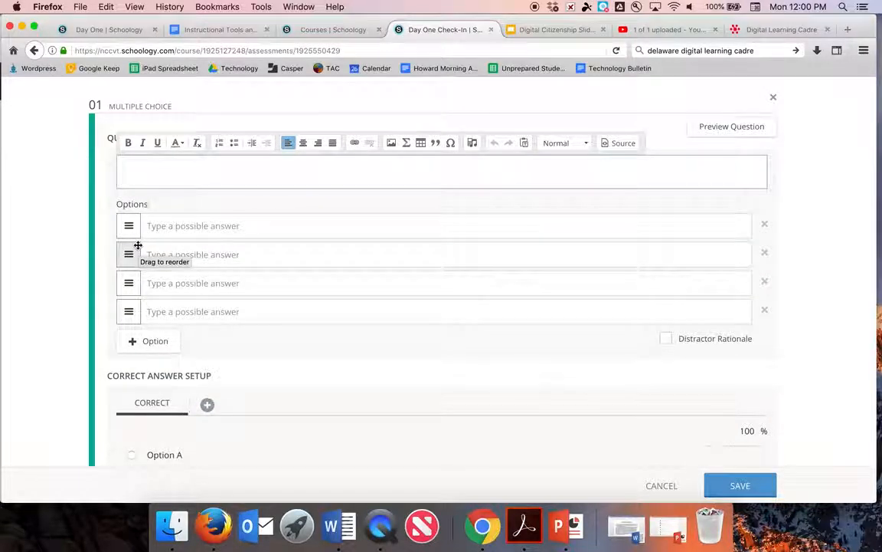
{"action": "type", "text": "What col"}
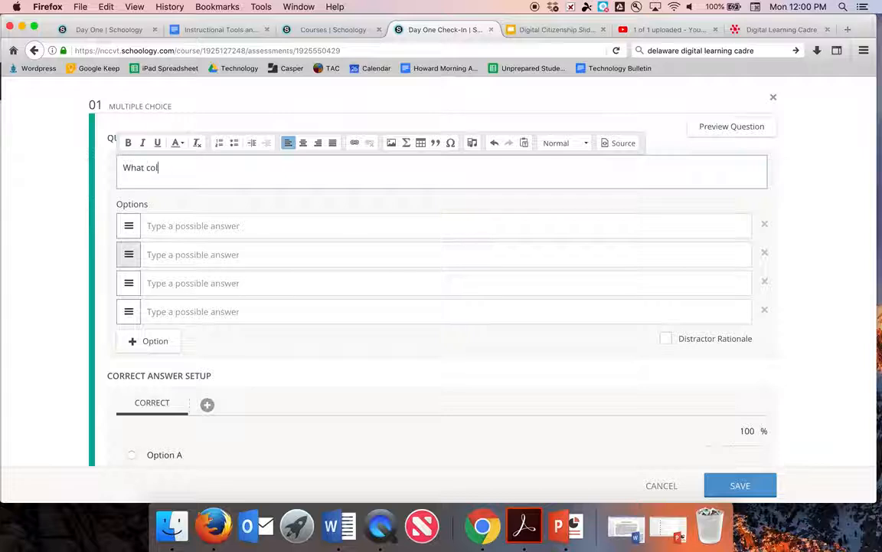
{"action": "type", "text": "or is the sky?"}
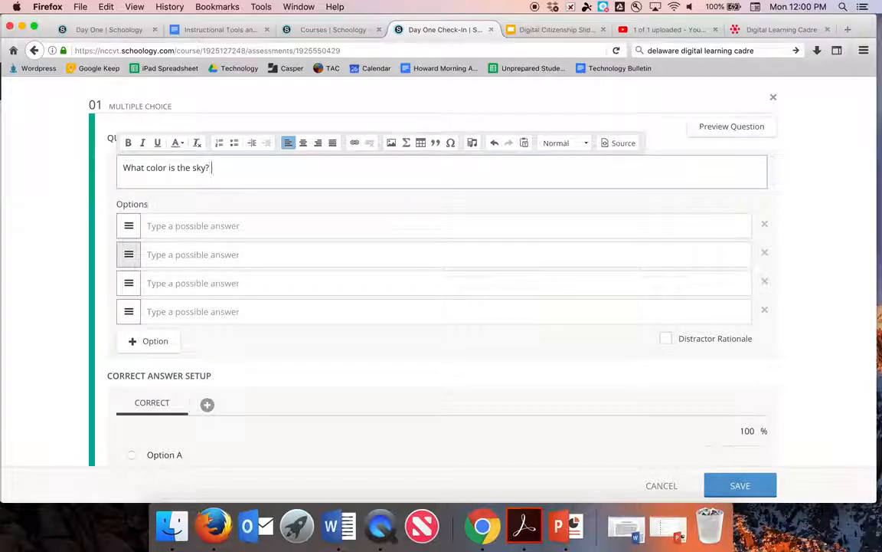
{"action": "left_click", "coordinate": [194, 228]}
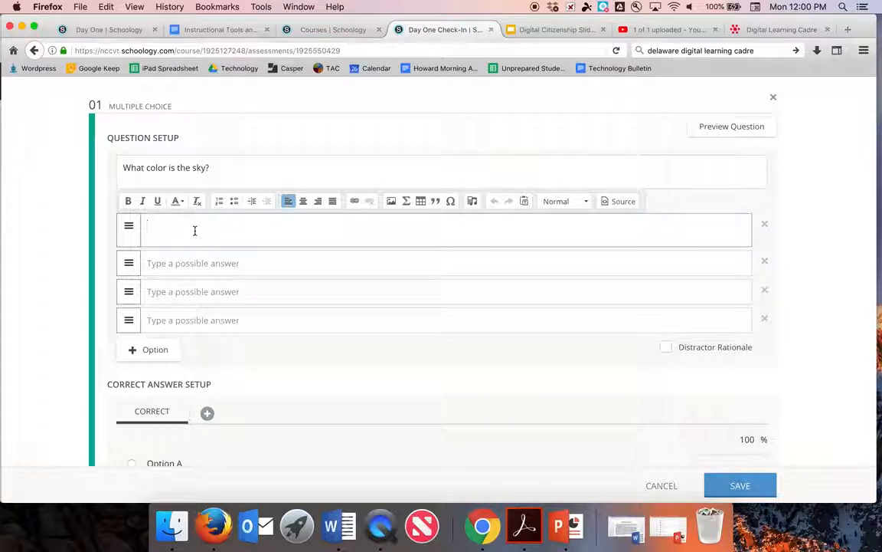
{"action": "type", "text": "Blue"}
{"action": "key", "text": "BackSpace"}
{"action": "key", "text": "BackSpace"}
{"action": "key", "text": "BackSpace"}
{"action": "type", "text": "lue"}
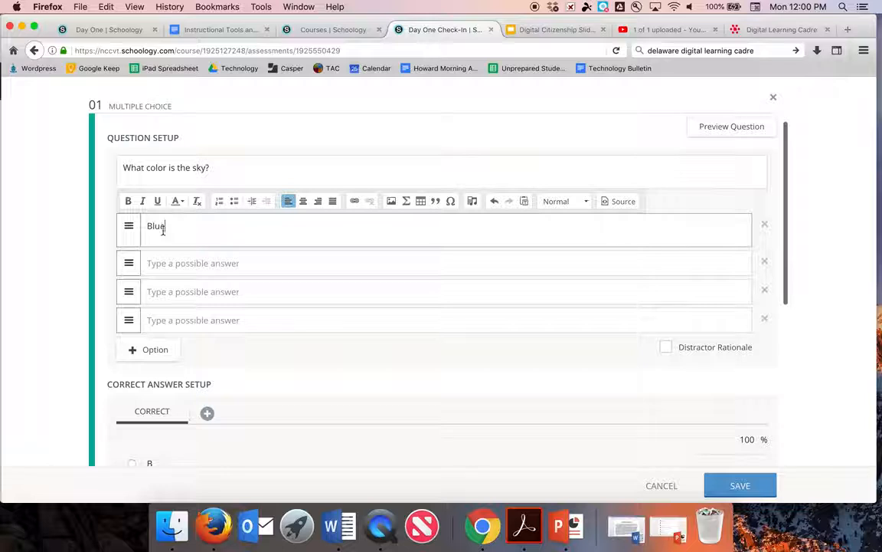
{"action": "left_click", "coordinate": [194, 263]}
{"action": "type", "text": "Green"}
{"action": "left_click", "coordinate": [153, 299]}
{"action": "type", "text": "Purpos"}
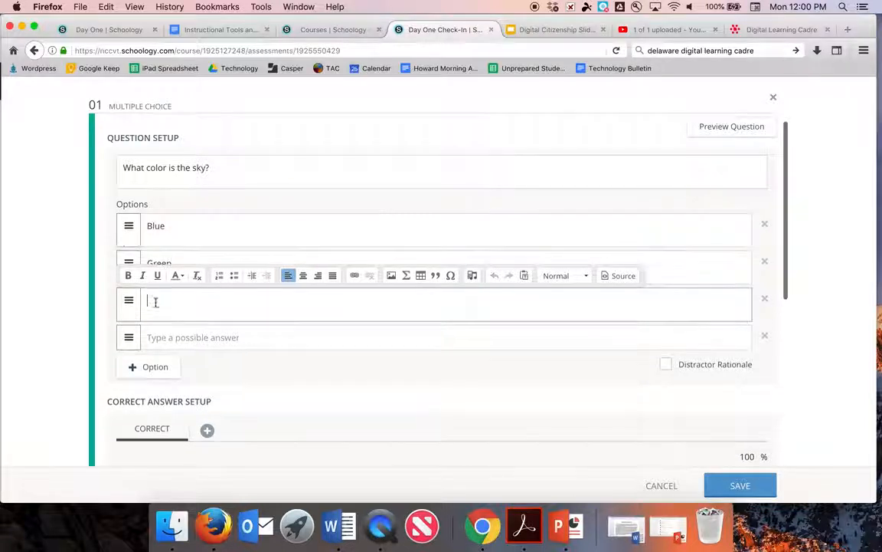
{"action": "key", "text": "BackSpace"}
{"action": "type", "text": "le"}
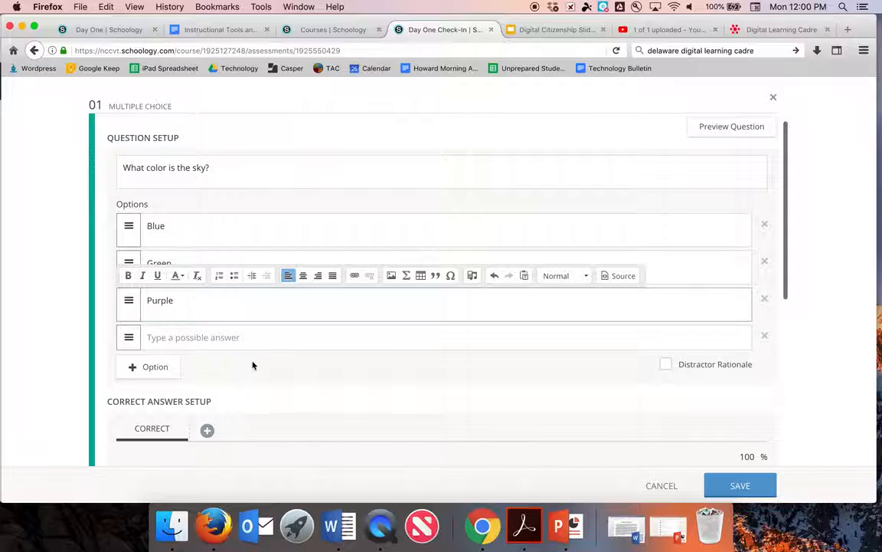
Step: Replace the empty fourth option and add options Yellow, Orange and Red
{"action": "scroll", "coordinate": [252, 365], "scroll_direction": "down", "scroll_amount": 2}
{"action": "left_click", "coordinate": [208, 286]}
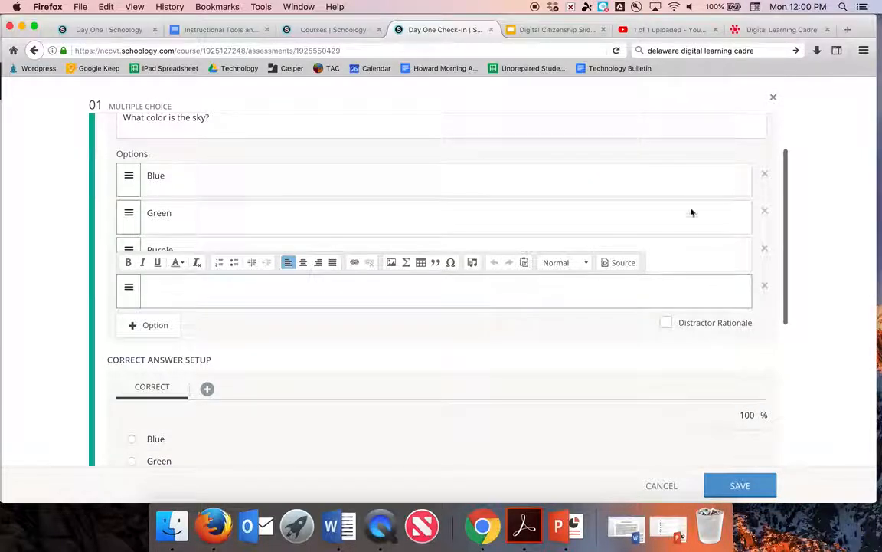
{"action": "left_click", "coordinate": [765, 286]}
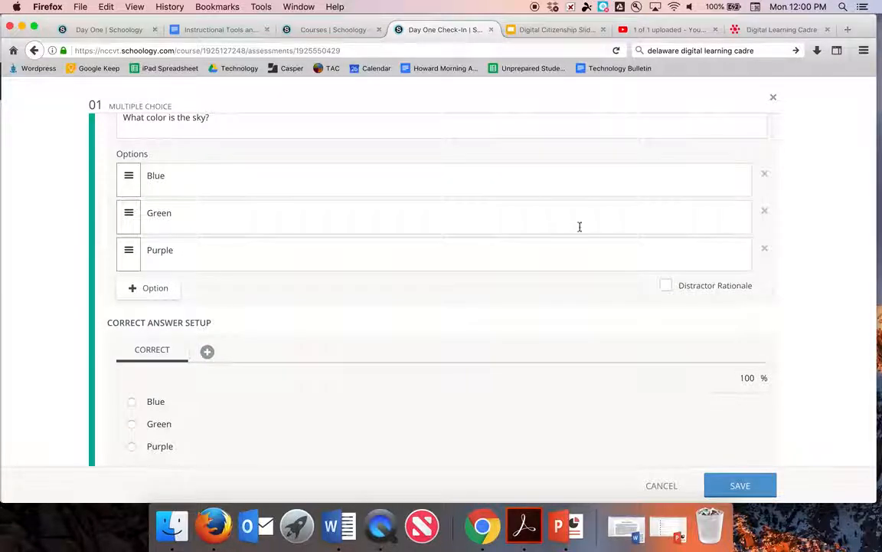
{"action": "left_click", "coordinate": [149, 288]}
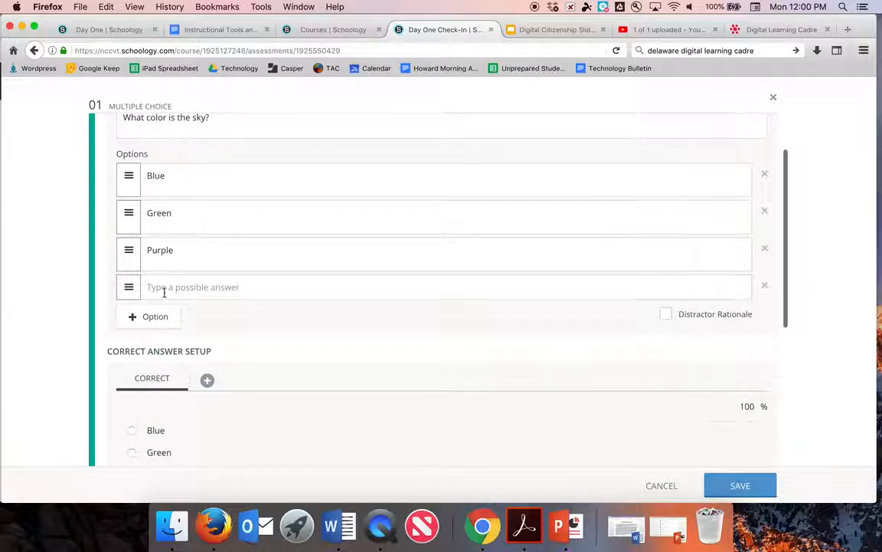
{"action": "left_click", "coordinate": [148, 288]}
{"action": "type", "text": "Yellow"}
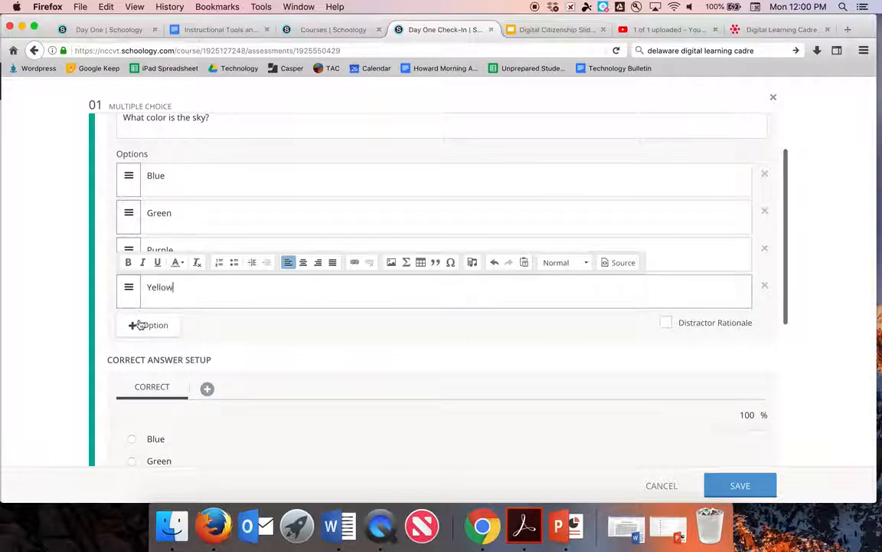
{"action": "left_click", "coordinate": [134, 325]}
{"action": "left_click", "coordinate": [167, 325]}
{"action": "type", "text": "Organe"}
{"action": "key", "text": "BackSpace"}
{"action": "key", "text": "BackSpace"}
{"action": "key", "text": "BackSpace"}
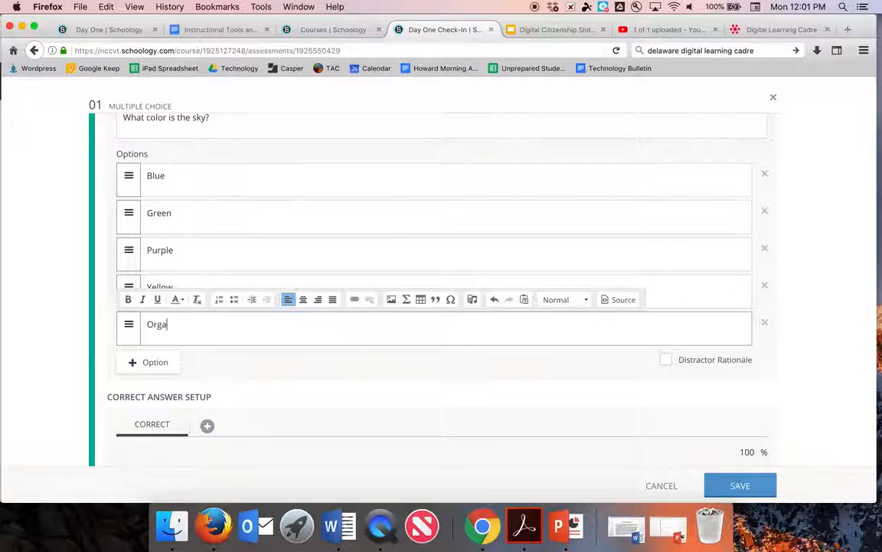
{"action": "type", "text": "ange"}
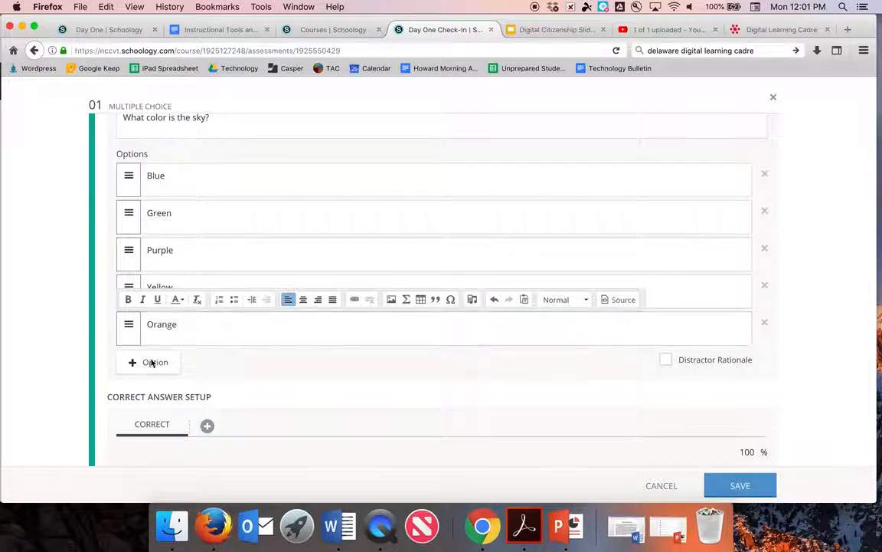
{"action": "left_click", "coordinate": [149, 361]}
{"action": "type", "text": "Red"}
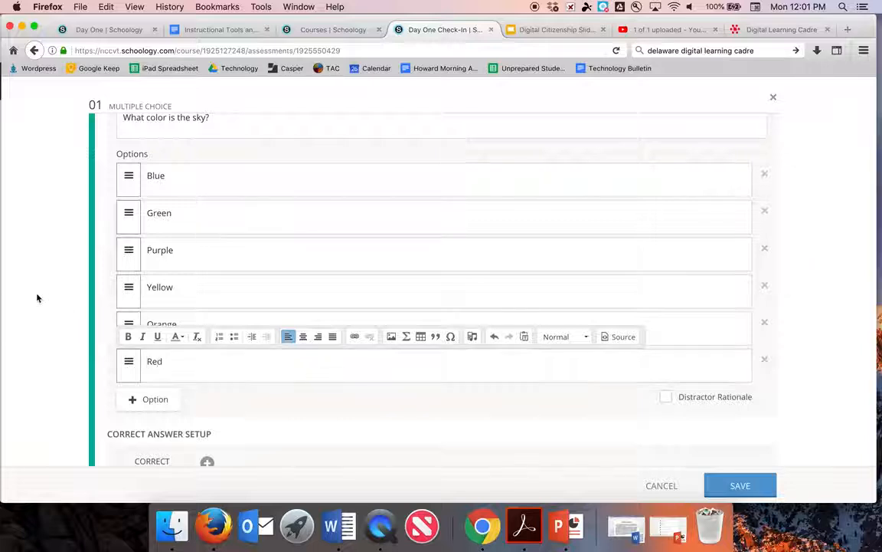
{"action": "left_click", "coordinate": [55, 288]}
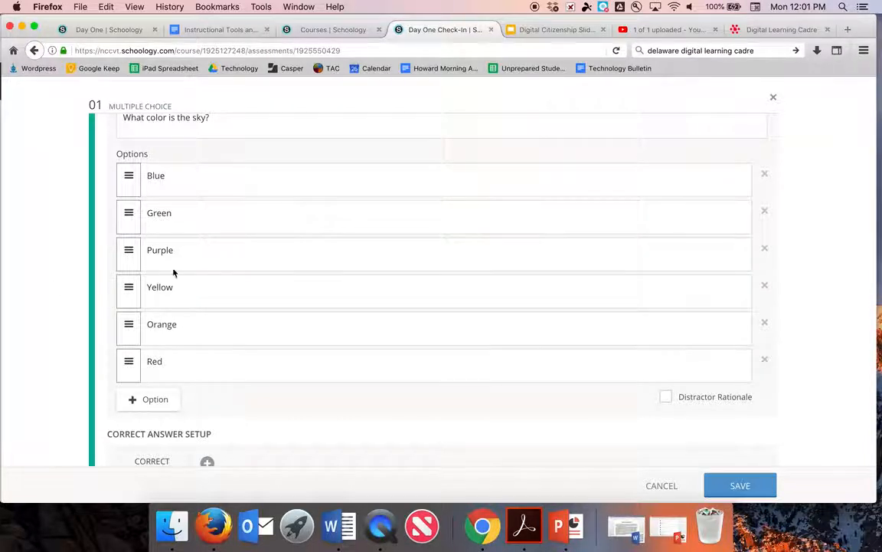
Step: Enable Distractor Rationale and give Blue the rationale 'Yes! This is correct because...'
{"action": "scroll", "coordinate": [427, 313], "scroll_direction": "down", "scroll_amount": 4}
{"action": "scroll", "coordinate": [427, 314], "scroll_direction": "up", "scroll_amount": 3}
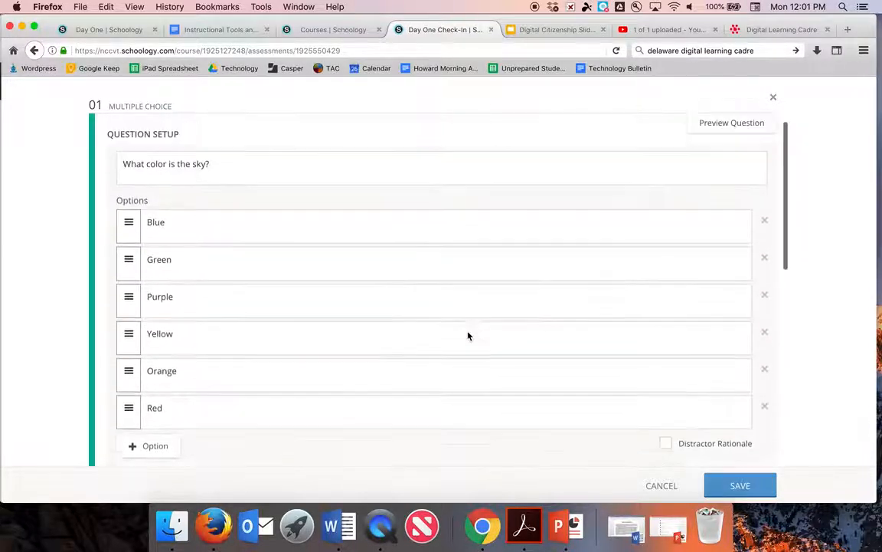
{"action": "scroll", "coordinate": [646, 435], "scroll_direction": "down", "scroll_amount": 1}
{"action": "left_click", "coordinate": [666, 401]}
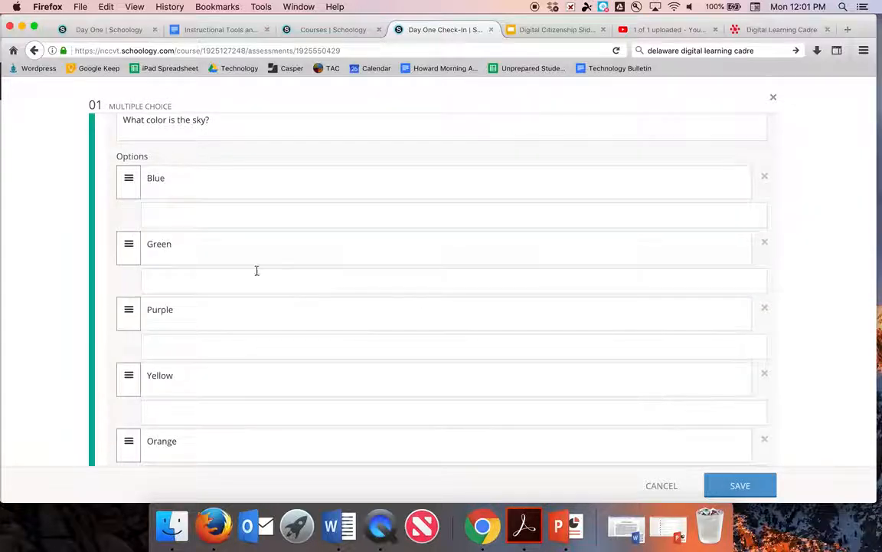
{"action": "left_click", "coordinate": [199, 217]}
{"action": "type", "text": "Yes"}
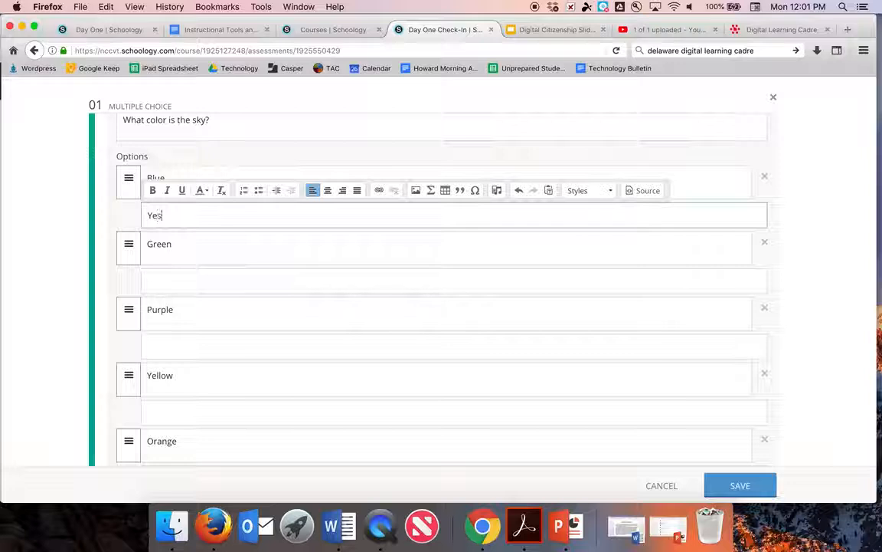
{"action": "type", "text": "! This is correct because..."}
Step: Give Green the rationale 'No, this is wrong because...', then switch Distractor Rationale off
{"action": "left_click", "coordinate": [167, 282]}
{"action": "type", "text": "No"}
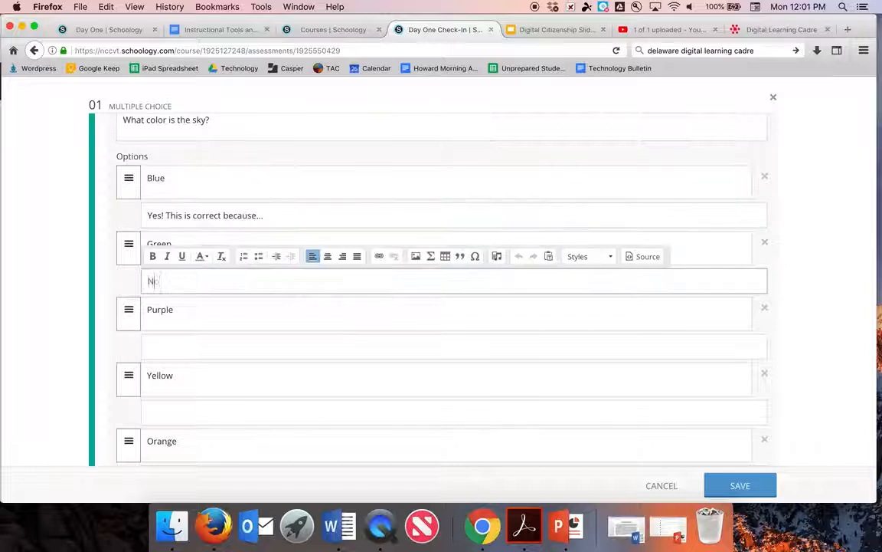
{"action": "type", "text": ", this is wrong"}
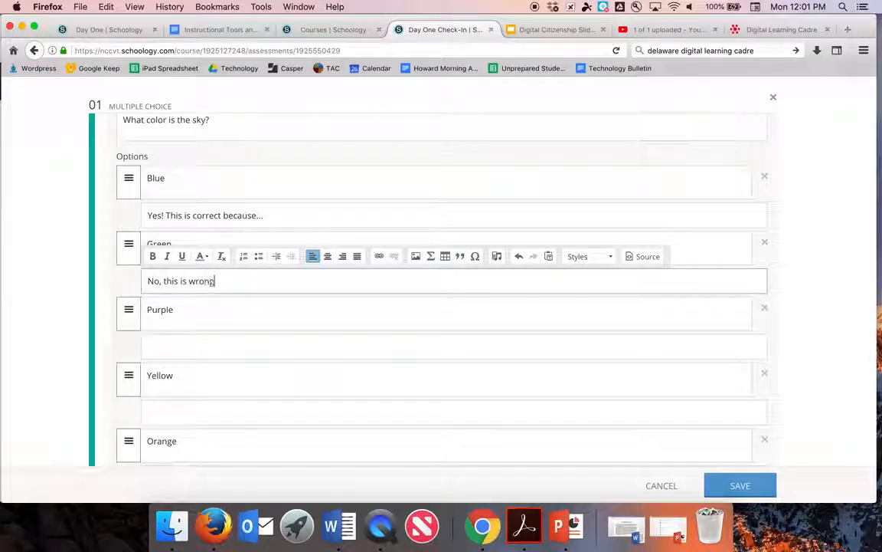
{"action": "type", "text": " becau"}
{"action": "key", "text": "BackSpace"}
{"action": "type", "text": "ause..."}
{"action": "left_click", "coordinate": [47, 275]}
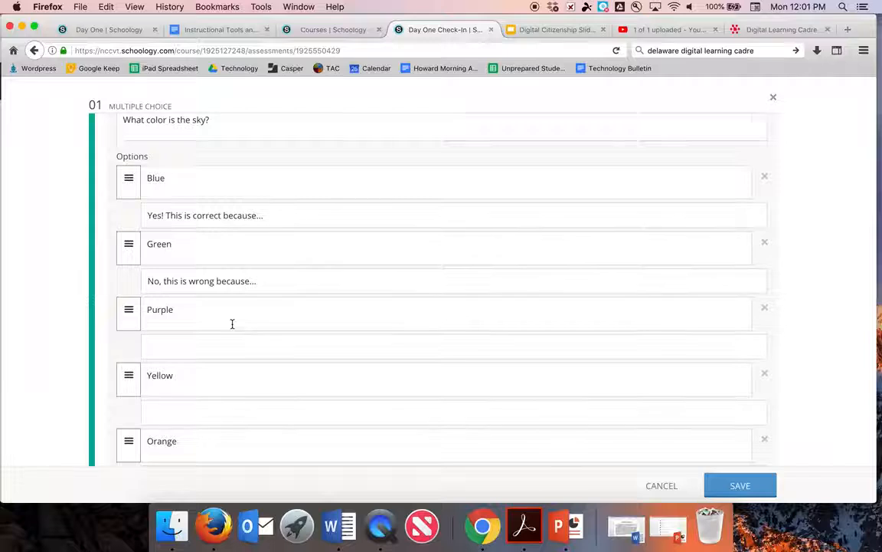
{"action": "scroll", "coordinate": [232, 323], "scroll_direction": "down", "scroll_amount": 5}
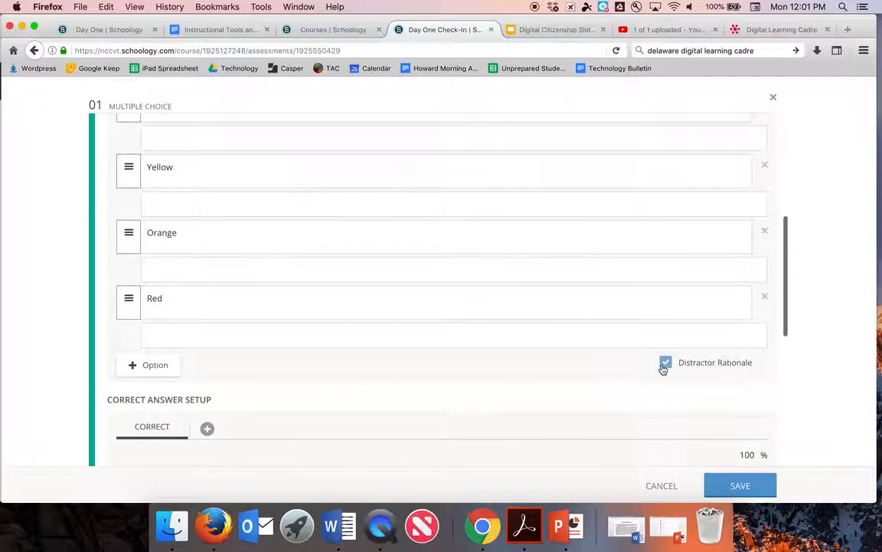
{"action": "left_click", "coordinate": [664, 364]}
Step: Mark Blue as the correct answer in Correct Answer Setup
{"action": "scroll", "coordinate": [602, 295], "scroll_direction": "up", "scroll_amount": 5}
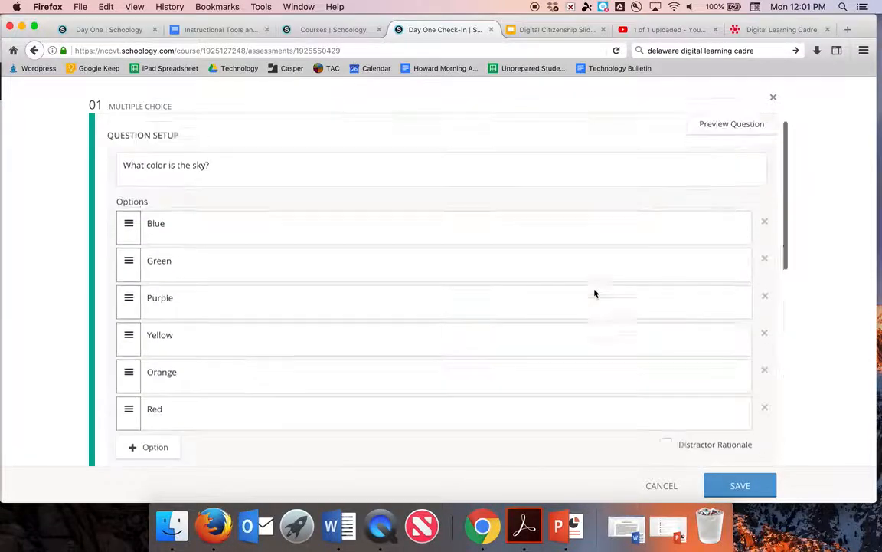
{"action": "scroll", "coordinate": [595, 294], "scroll_direction": "up", "scroll_amount": 1}
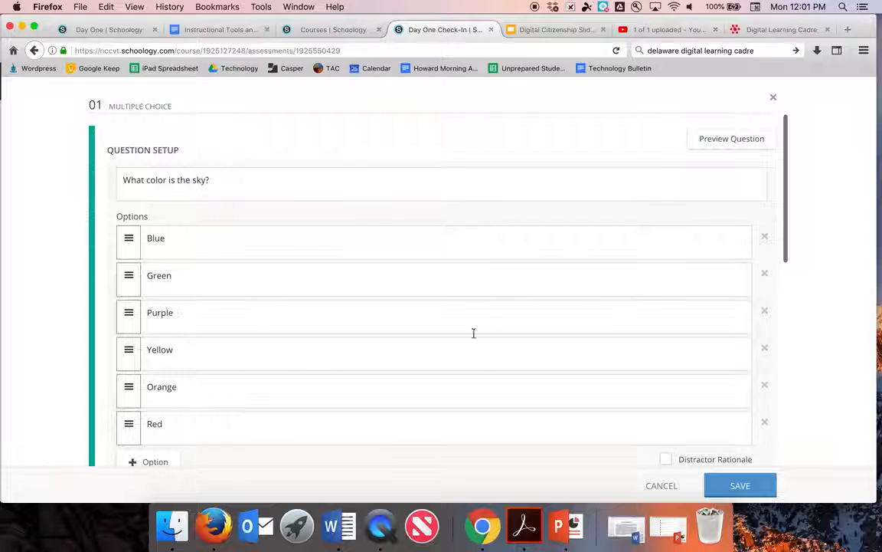
{"action": "scroll", "coordinate": [452, 337], "scroll_direction": "down", "scroll_amount": 8}
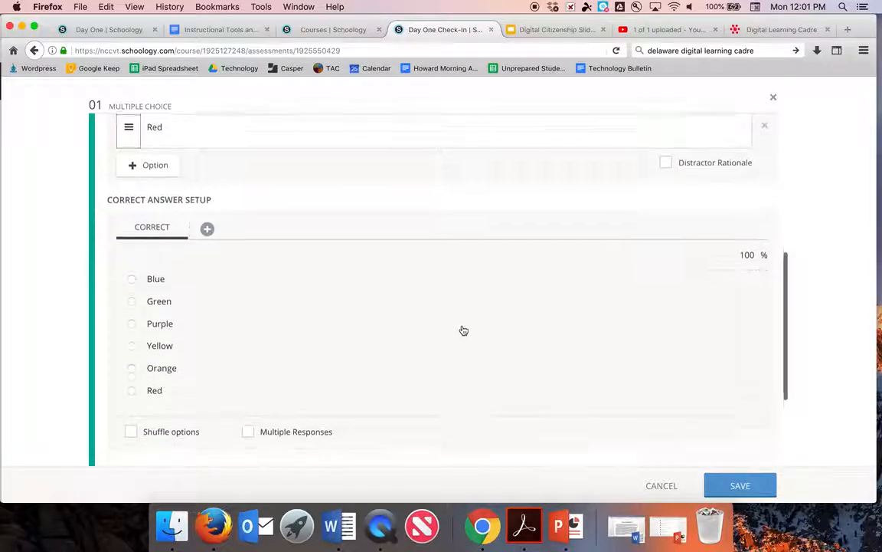
{"action": "scroll", "coordinate": [463, 330], "scroll_direction": "down", "scroll_amount": 1}
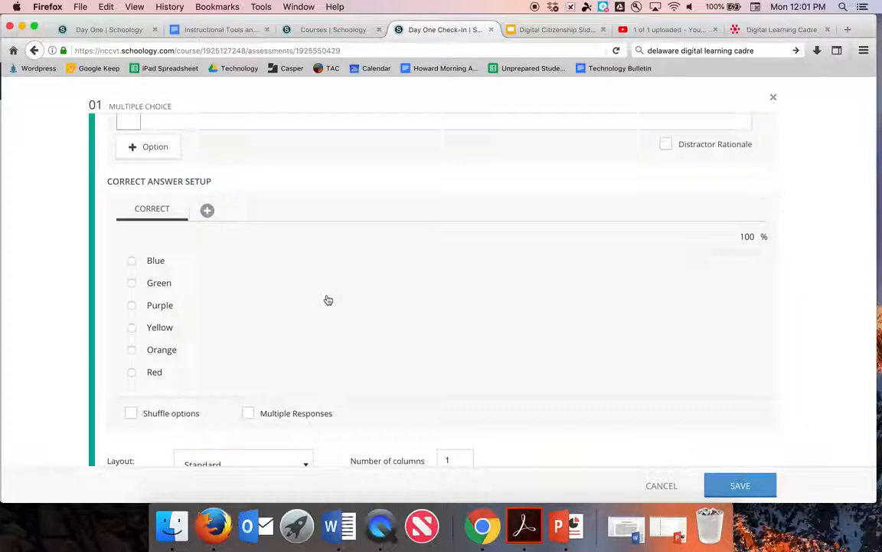
{"action": "left_click", "coordinate": [133, 262]}
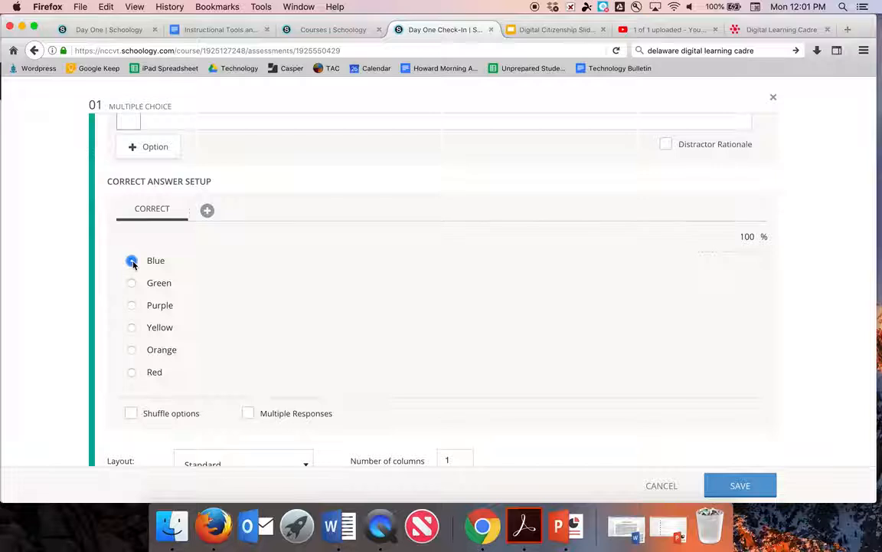
Step: Try Multiple Responses with Green, Purple, Yellow and Orange marked, then revert to one answer
{"action": "scroll", "coordinate": [187, 287], "scroll_direction": "down", "scroll_amount": 3}
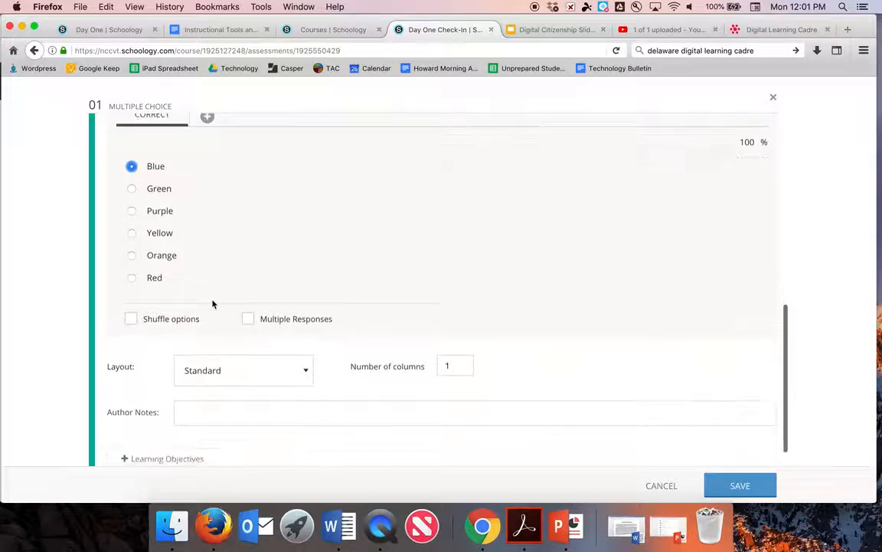
{"action": "left_click", "coordinate": [248, 320]}
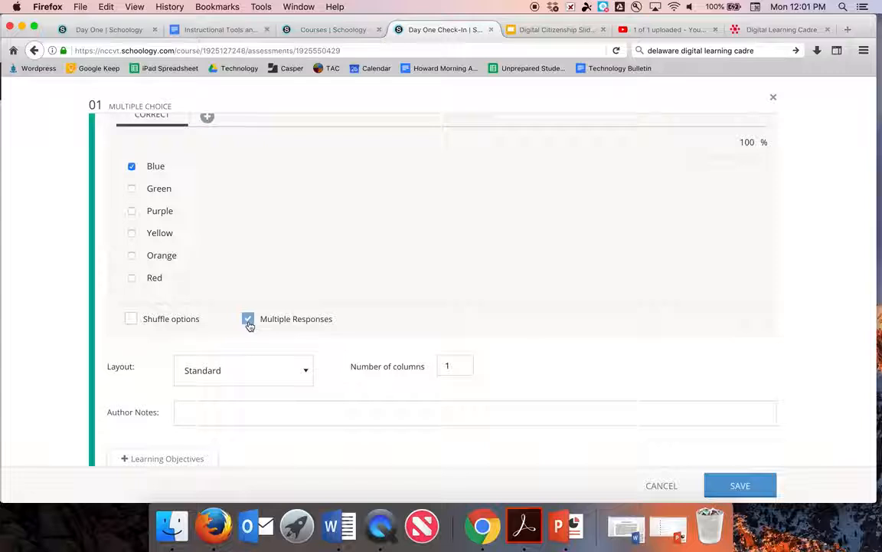
{"action": "left_click", "coordinate": [131, 189]}
{"action": "left_click", "coordinate": [131, 210]}
{"action": "left_click", "coordinate": [131, 232]}
{"action": "left_click", "coordinate": [132, 255]}
{"action": "left_click", "coordinate": [247, 318]}
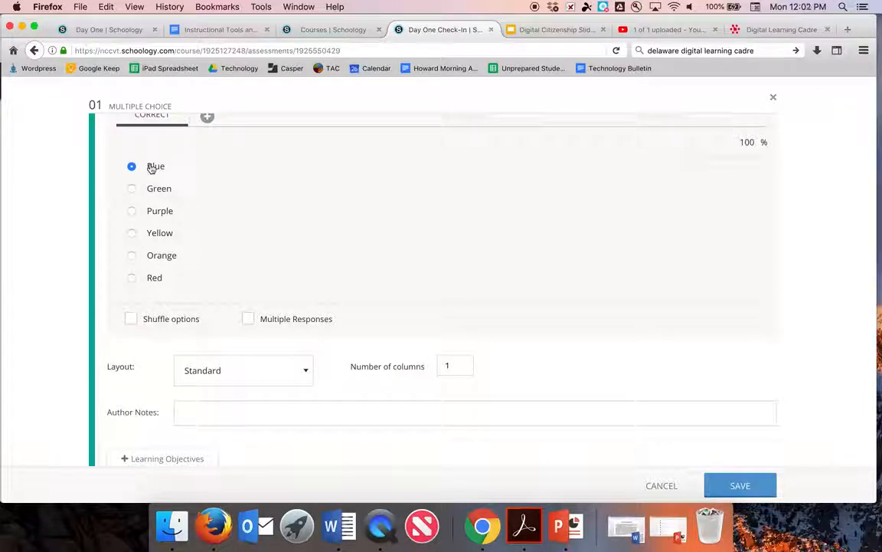
Step: Leave answer shuffling off and save the sky-colour question
{"action": "left_click", "coordinate": [131, 321]}
{"action": "left_click", "coordinate": [131, 322]}
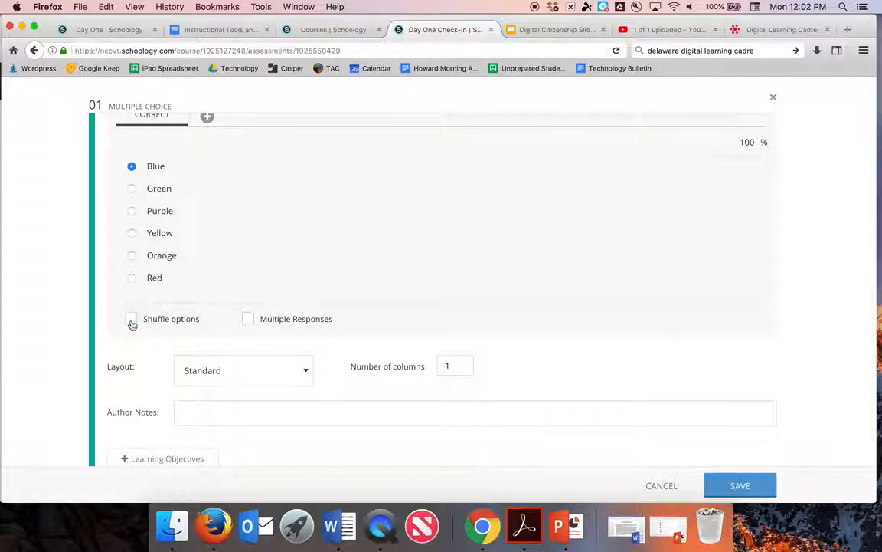
{"action": "scroll", "coordinate": [132, 324], "scroll_direction": "down", "scroll_amount": 1}
{"action": "scroll", "coordinate": [133, 326], "scroll_direction": "up", "scroll_amount": 2}
{"action": "scroll", "coordinate": [132, 326], "scroll_direction": "down", "scroll_amount": 2}
{"action": "scroll", "coordinate": [132, 326], "scroll_direction": "up", "scroll_amount": 3}
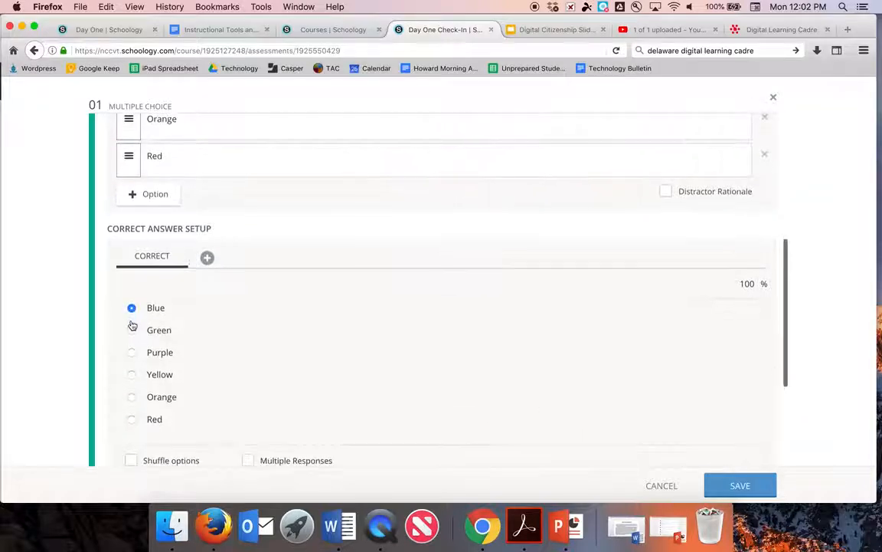
{"action": "scroll", "coordinate": [132, 326], "scroll_direction": "down", "scroll_amount": 2}
{"action": "left_click", "coordinate": [739, 488]}
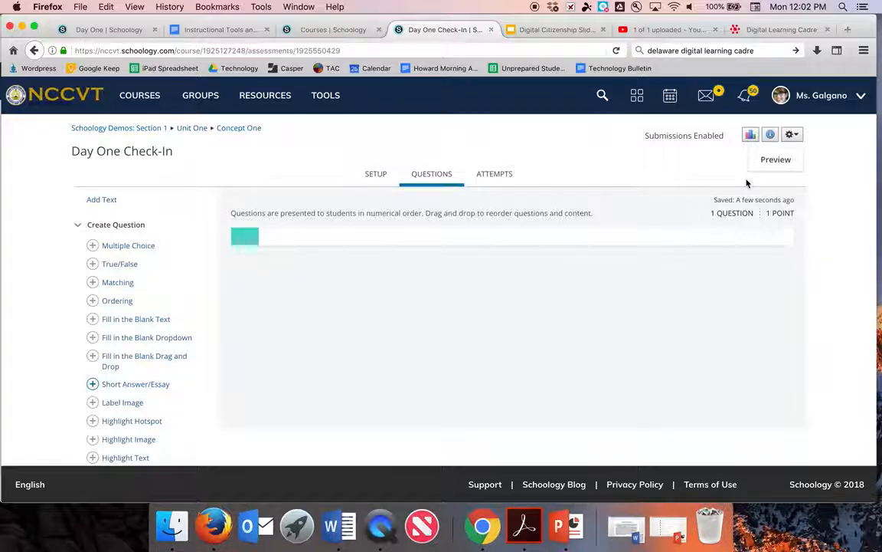
Step: Preview Day One Check-In as a student, answer Blue, finish the attempt and close the preview
{"action": "left_click", "coordinate": [768, 168]}
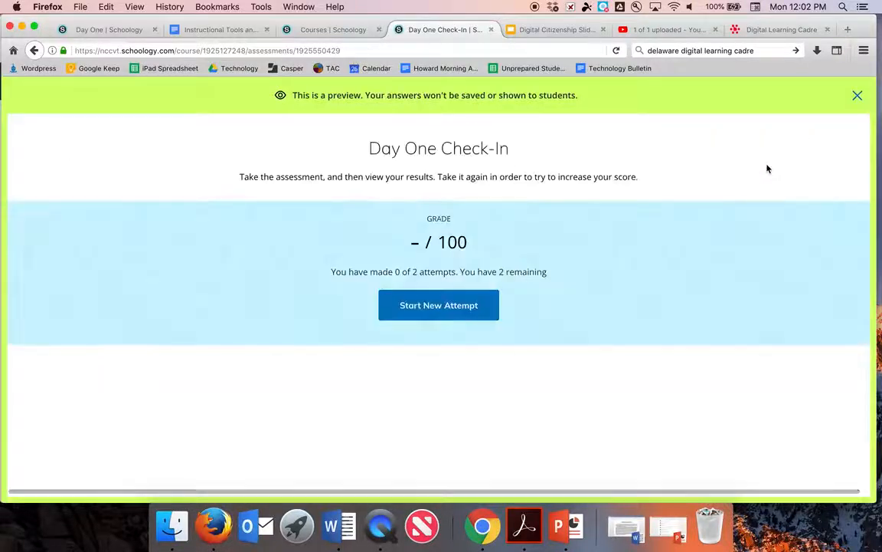
{"action": "left_click", "coordinate": [463, 303]}
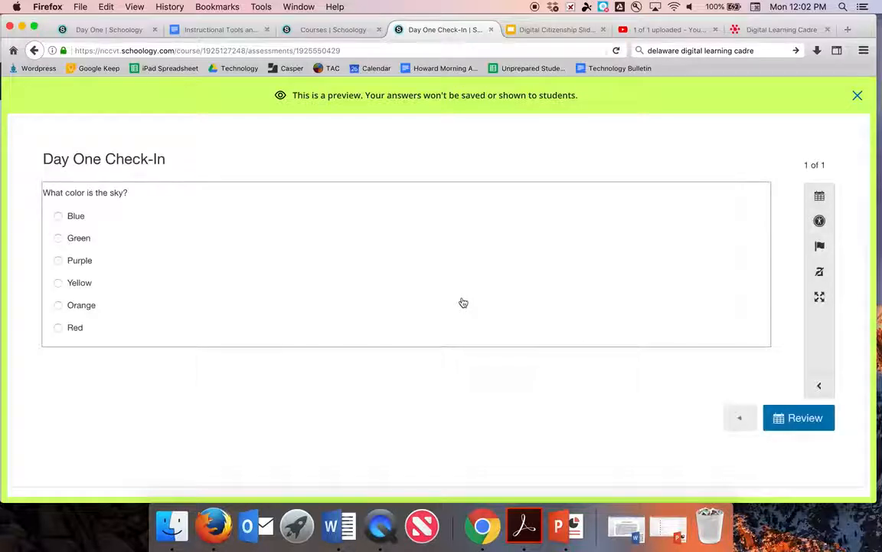
{"action": "left_click", "coordinate": [58, 216]}
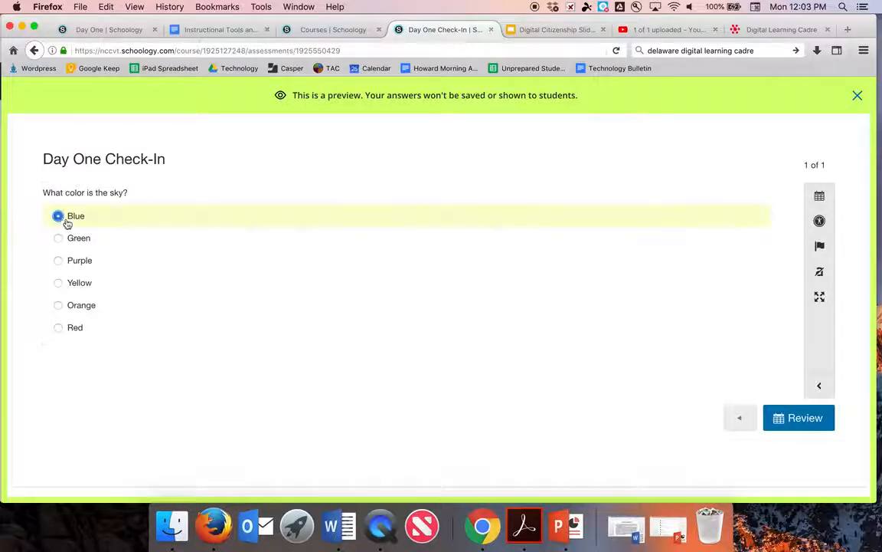
{"action": "left_click", "coordinate": [798, 426]}
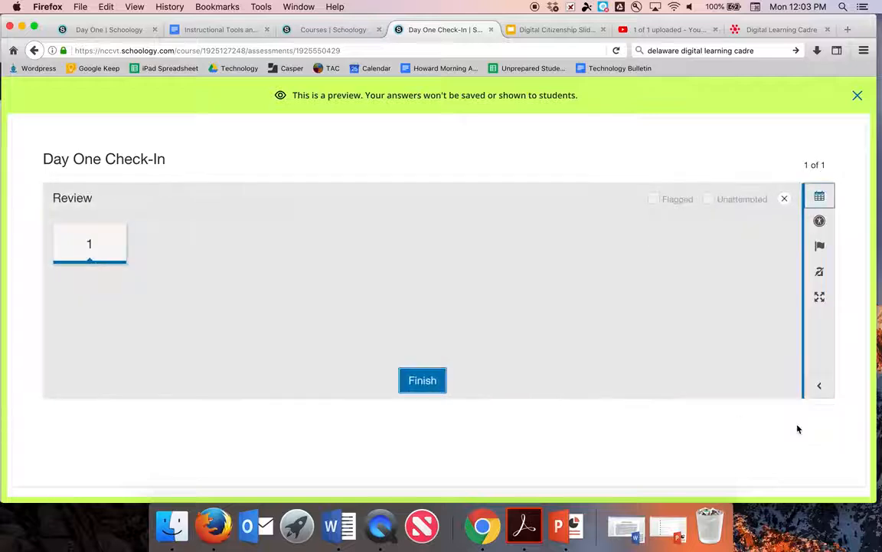
{"action": "left_click", "coordinate": [425, 389]}
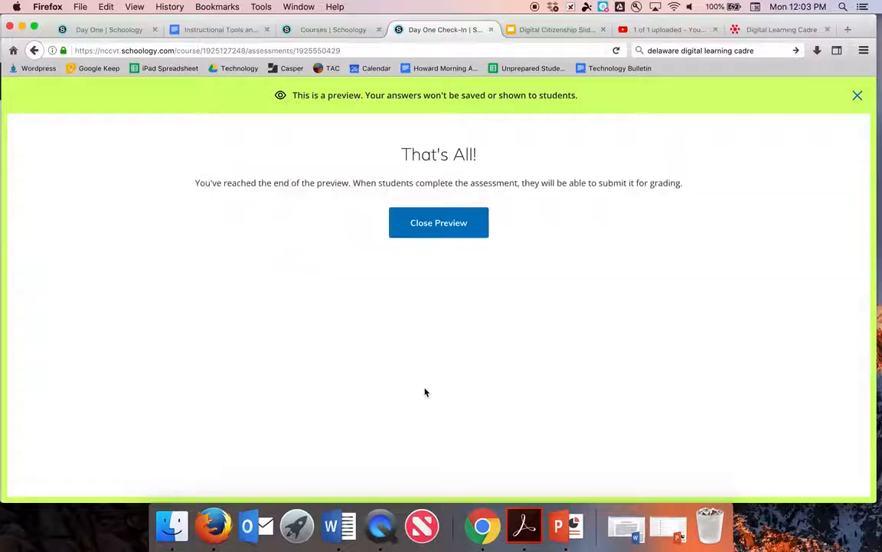
{"action": "left_click", "coordinate": [451, 222]}
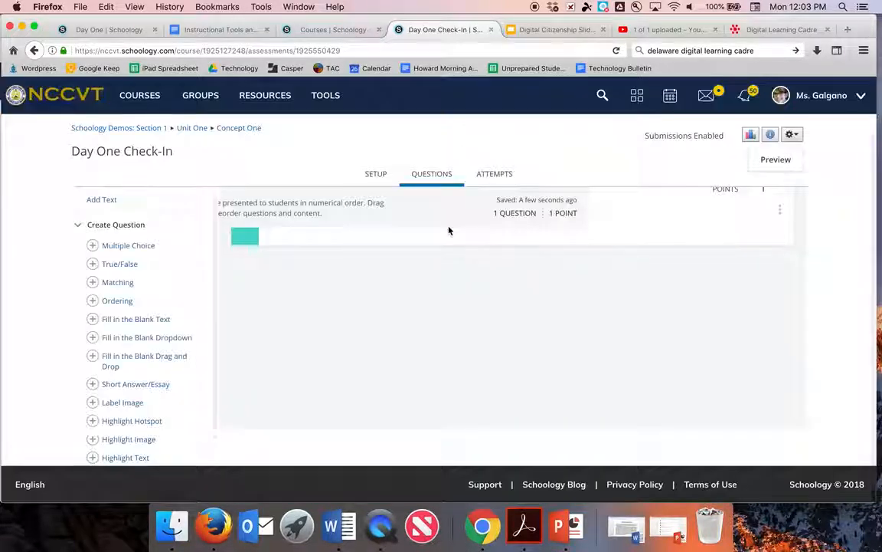